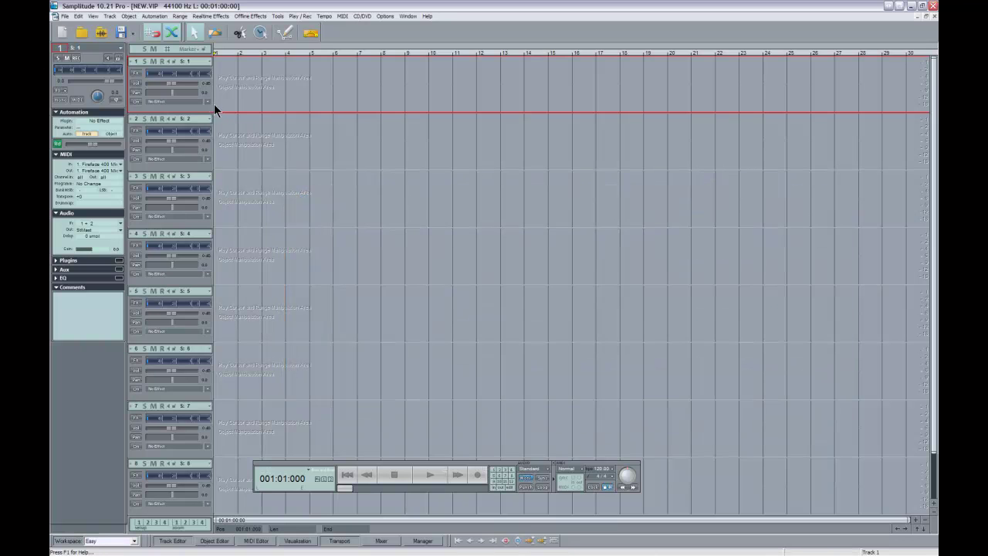
Load Jamstix 2 as a VSTi on track 1 with Simple routing
left_click(207, 101)
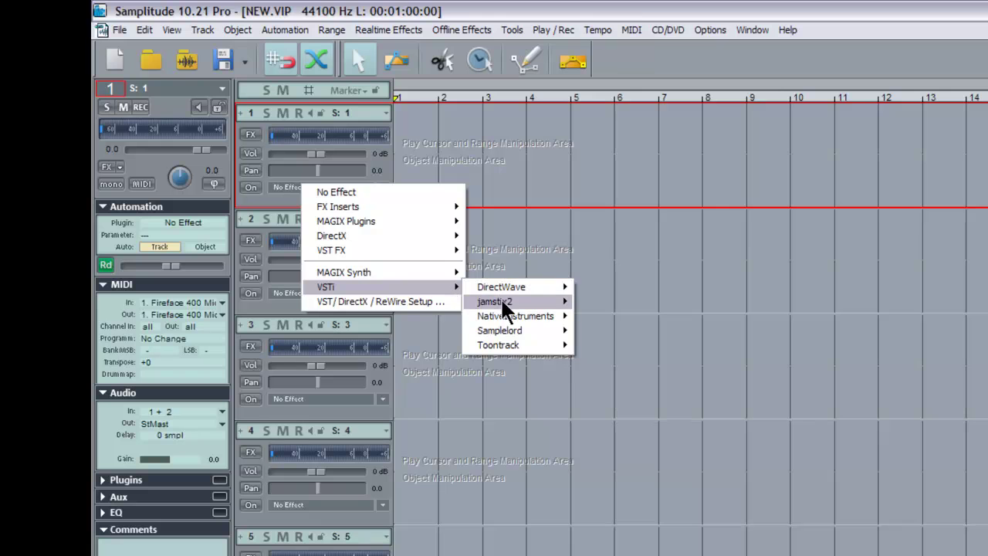
mouse_move(495, 301)
left_click(605, 302)
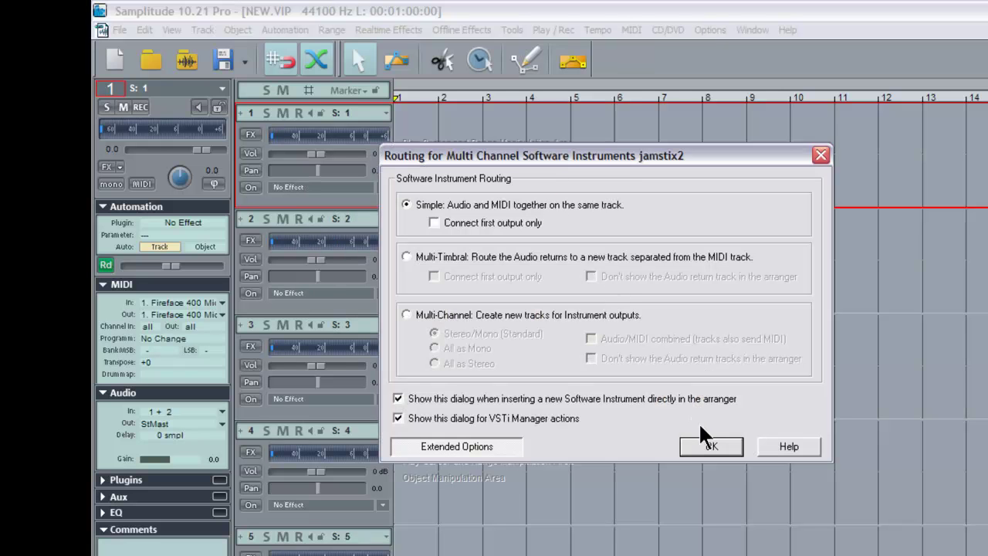
left_click(706, 447)
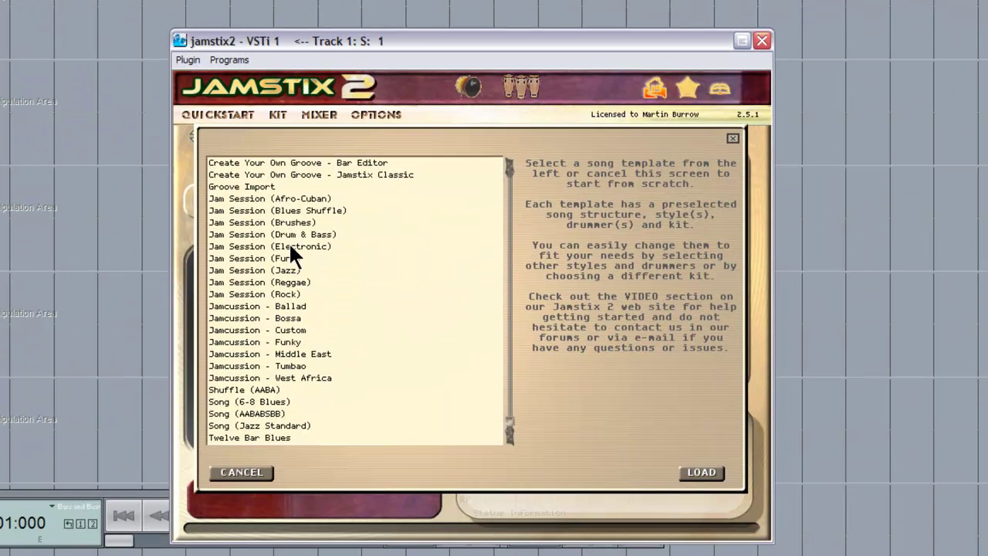
Load the Jam Session (Drum & Bass) template and remove its Intro part
double_click(285, 233)
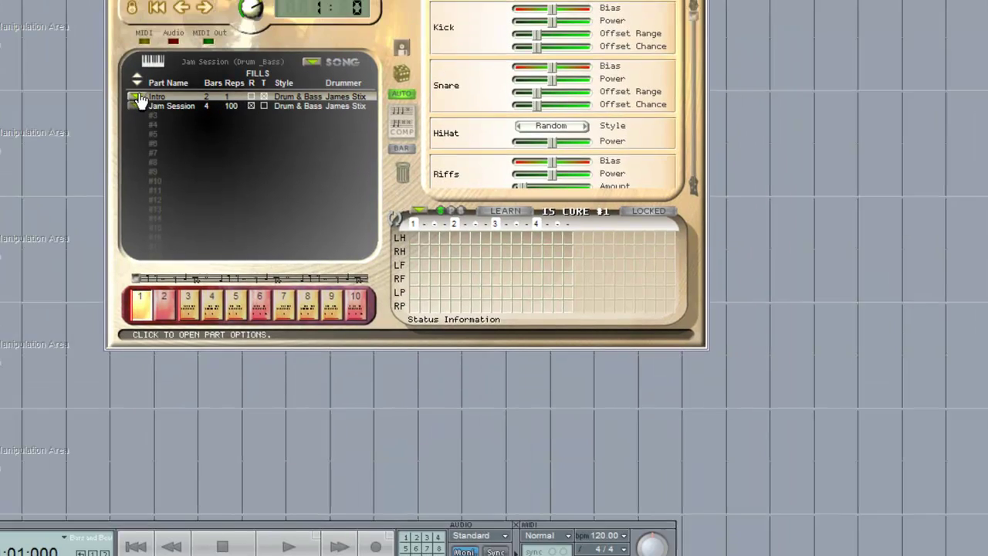
right_click(139, 101)
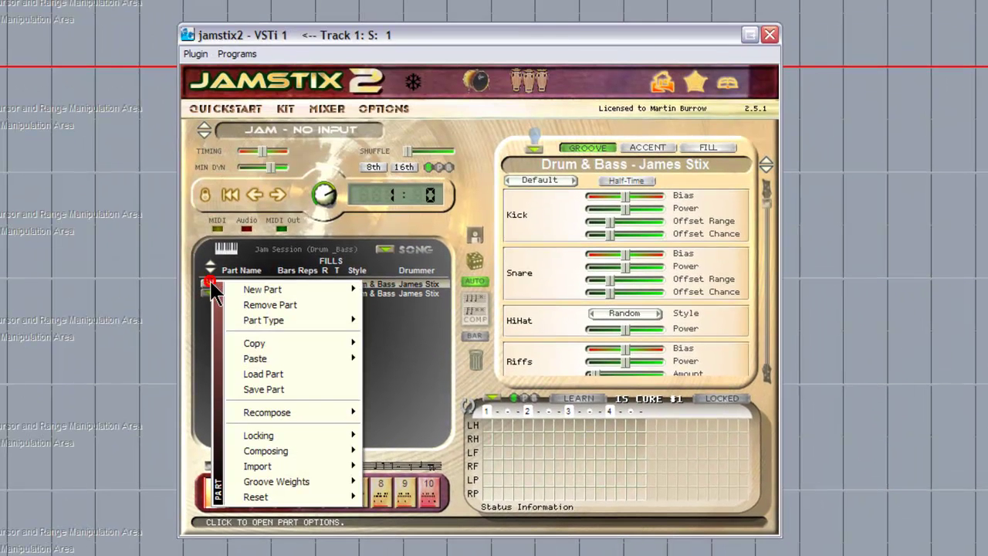
left_click(167, 113)
left_click(450, 402)
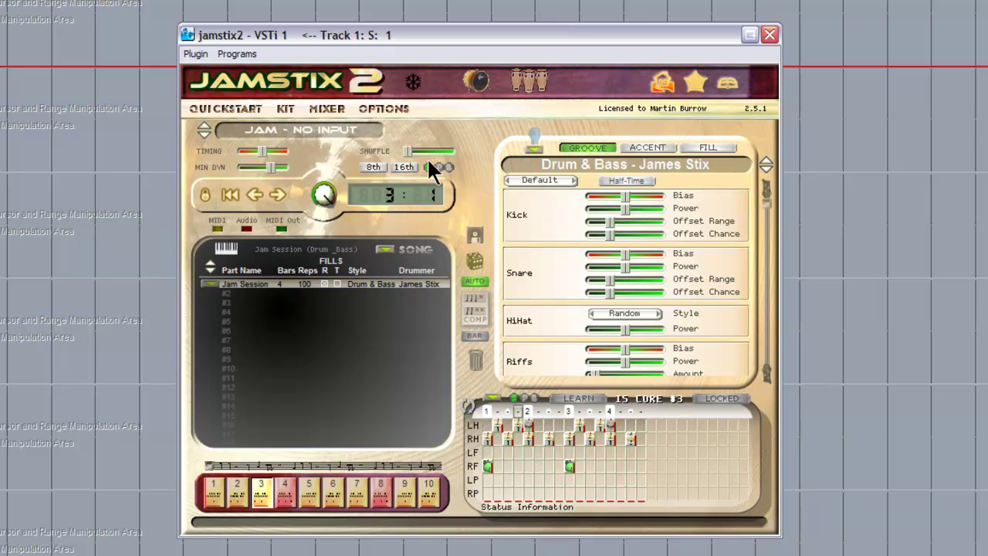
Enable Jamstix's Plugin > MIDI Out option and close the Jamstix window
left_click(328, 115)
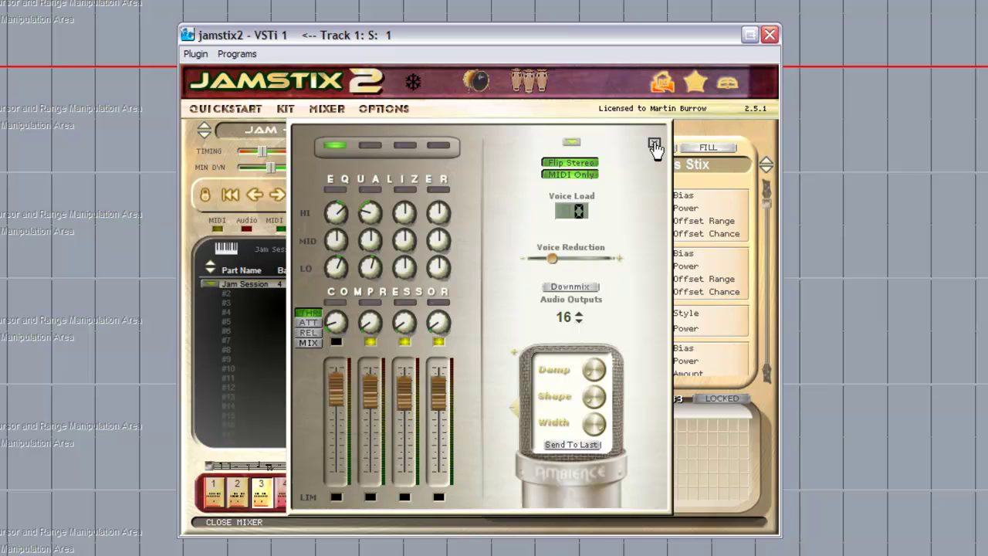
left_click(653, 143)
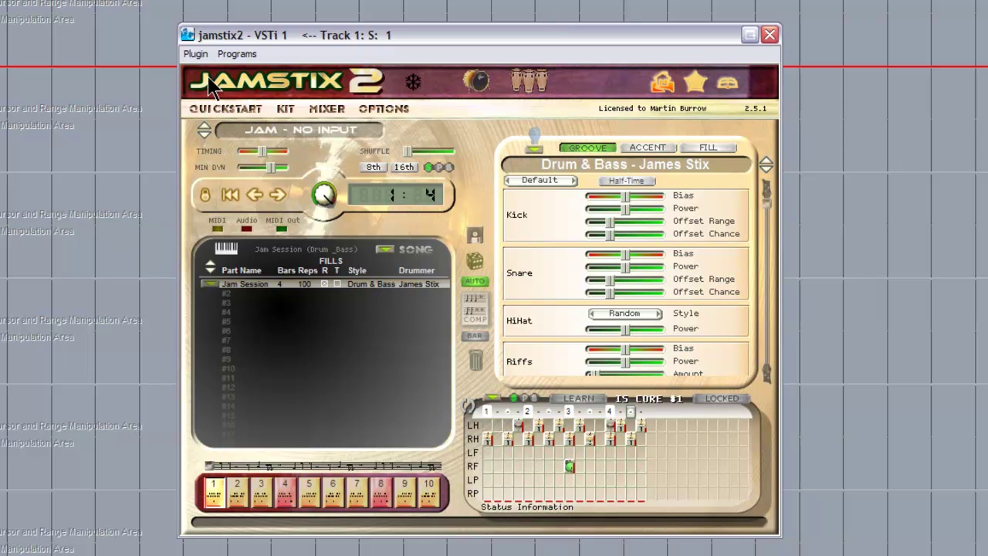
left_click(196, 55)
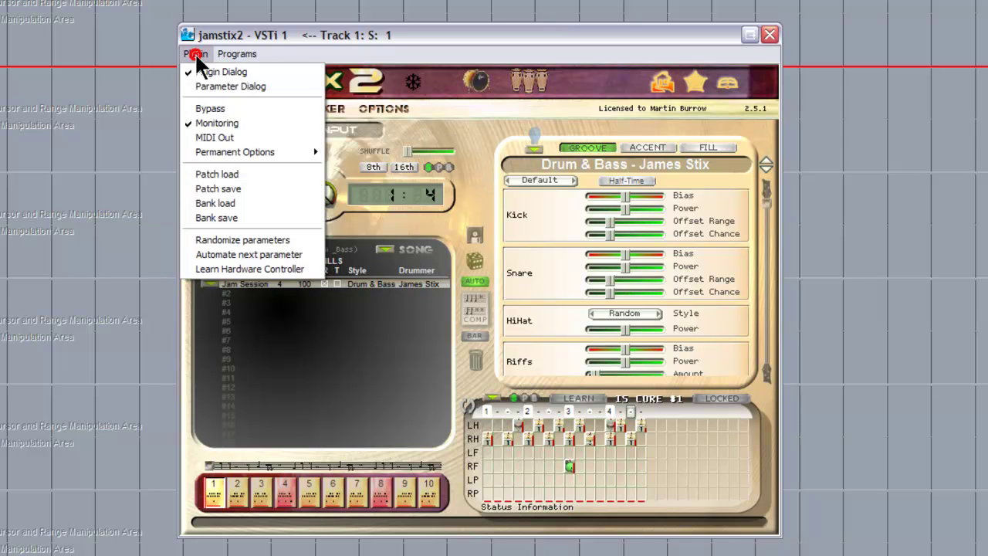
left_click(211, 139)
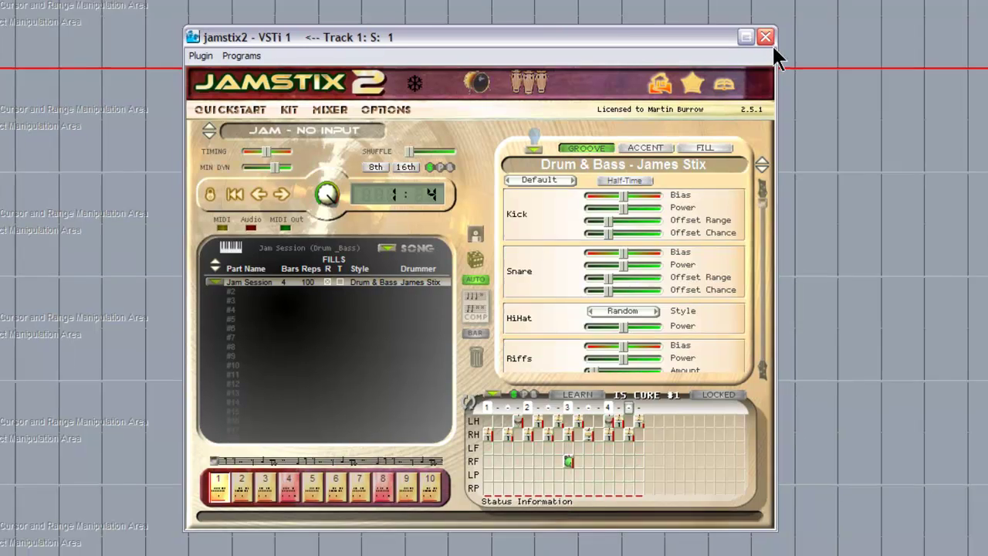
left_click(770, 42)
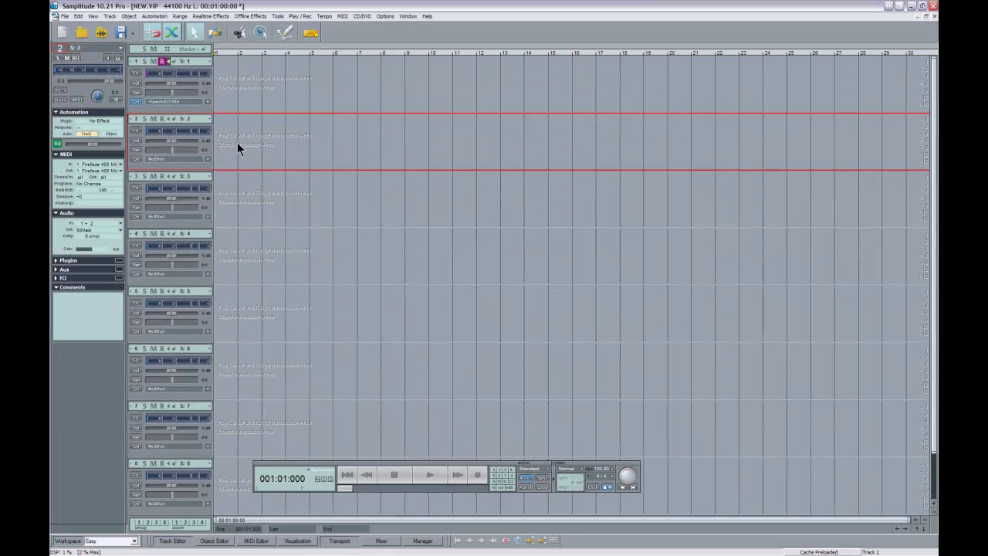
Load Toontrack Superior Drummer on track 2 with Multi-Channel routing
left_click(206, 158)
mouse_move(203, 213)
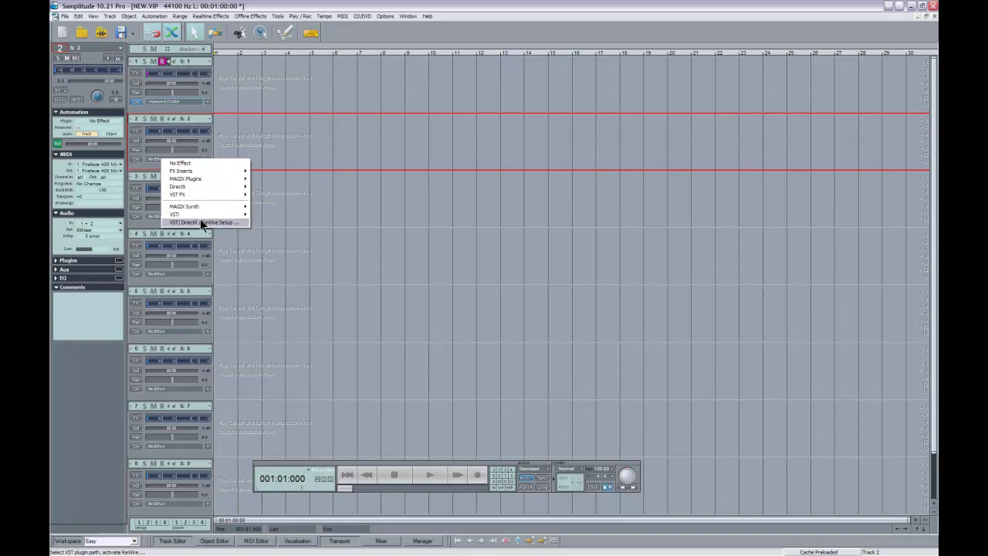
mouse_move(269, 245)
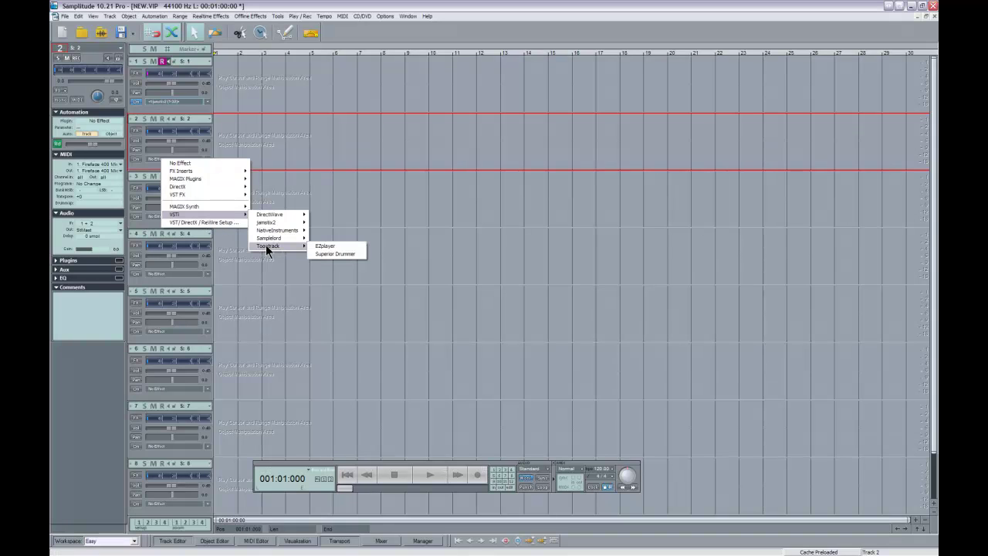
left_click(320, 251)
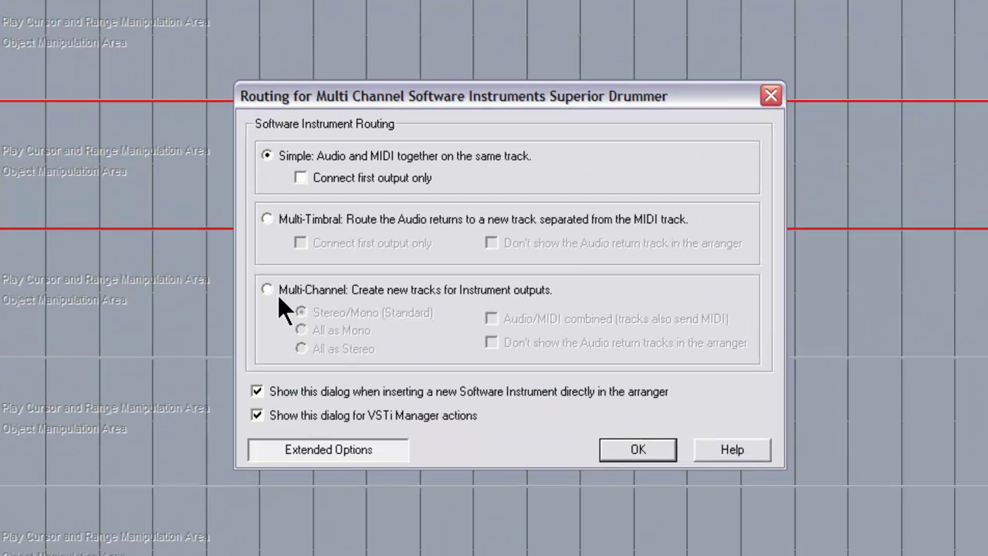
left_click(336, 197)
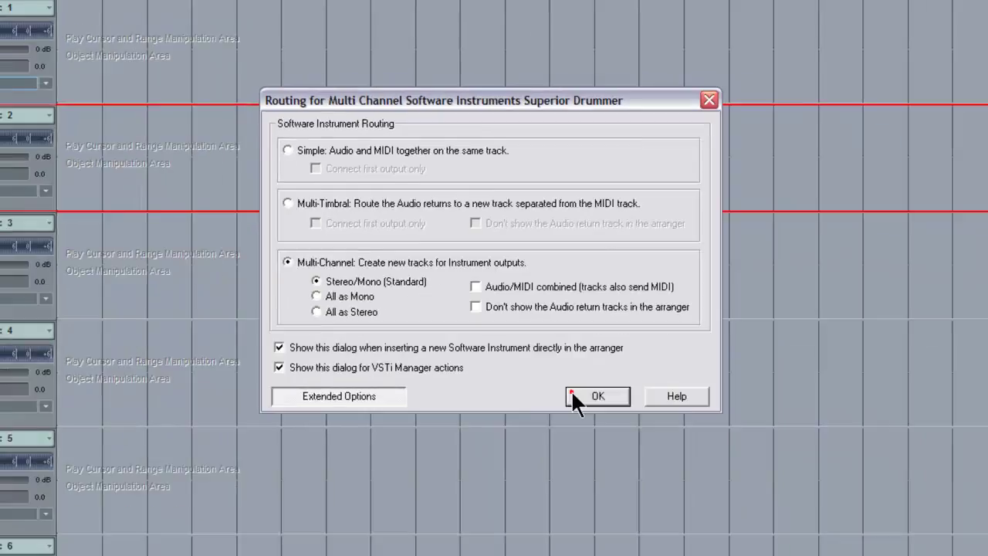
left_click(612, 454)
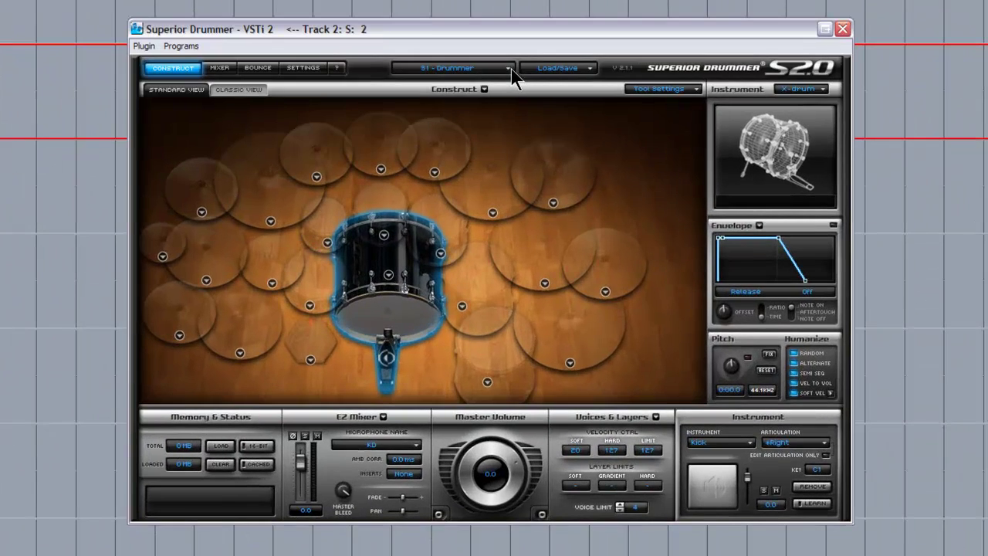
Load the N.Y. - AVATAR kit in Superior Drummer and close its window
left_click(701, 277)
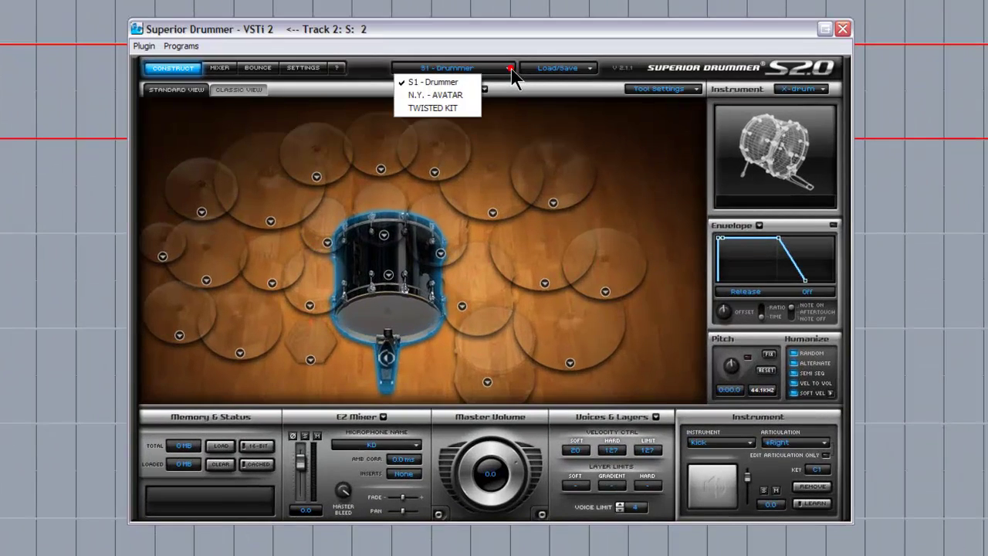
left_click(457, 95)
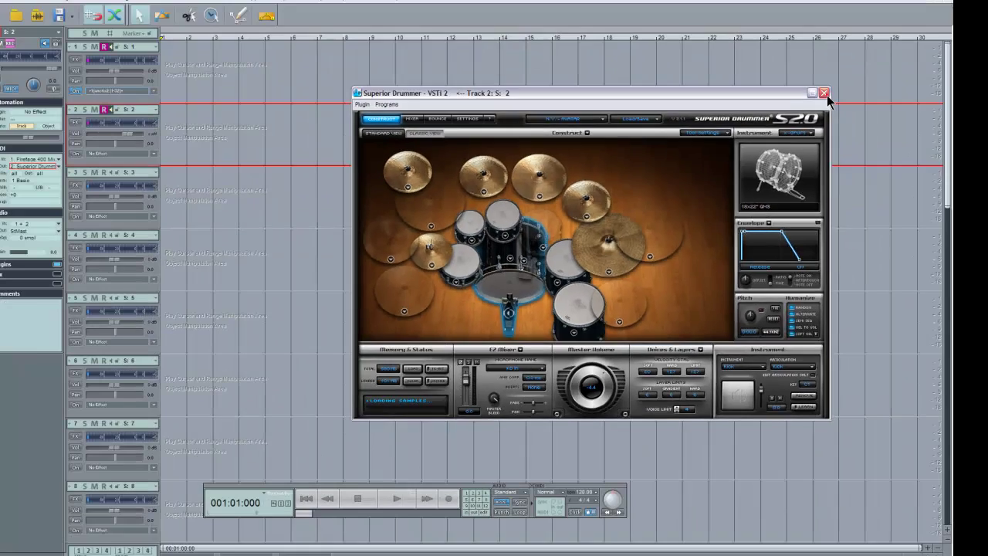
left_click(842, 28)
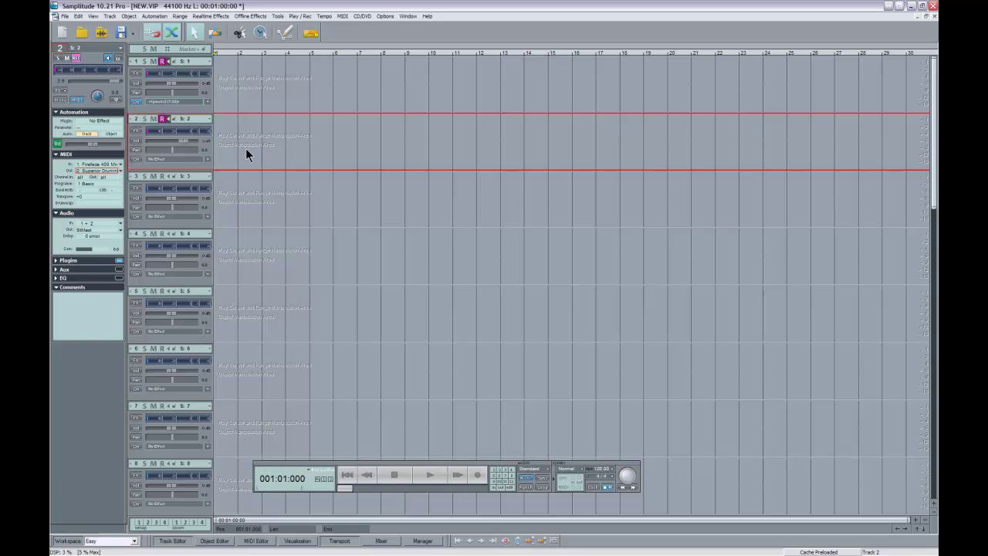
Test playback, then set track 2's MIDI input to a Fireface 400 port
key("space")
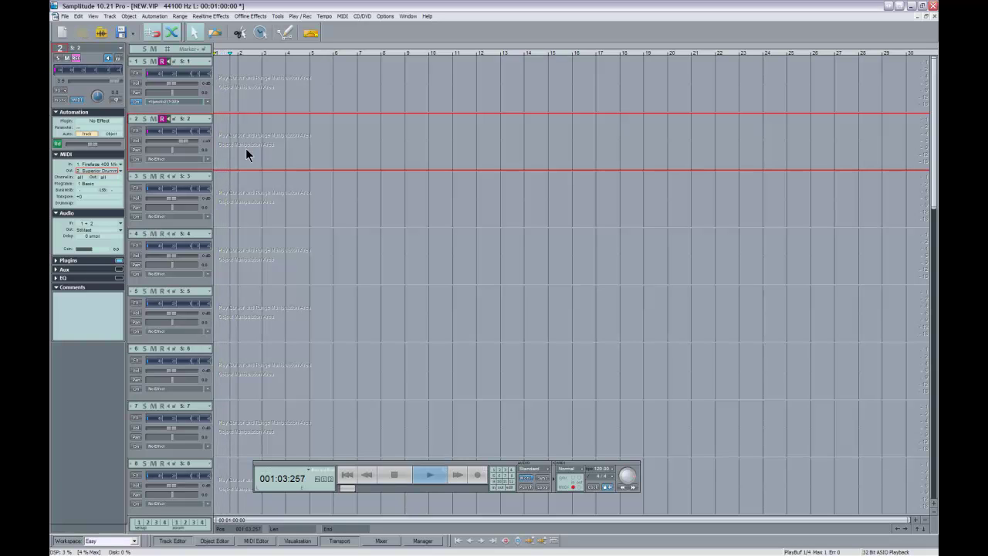
key("space")
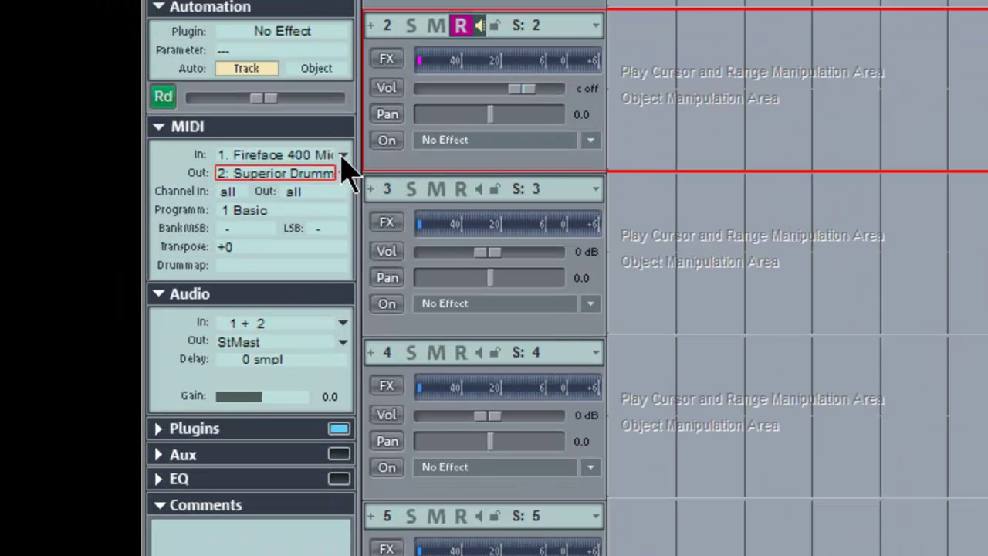
left_click(121, 164)
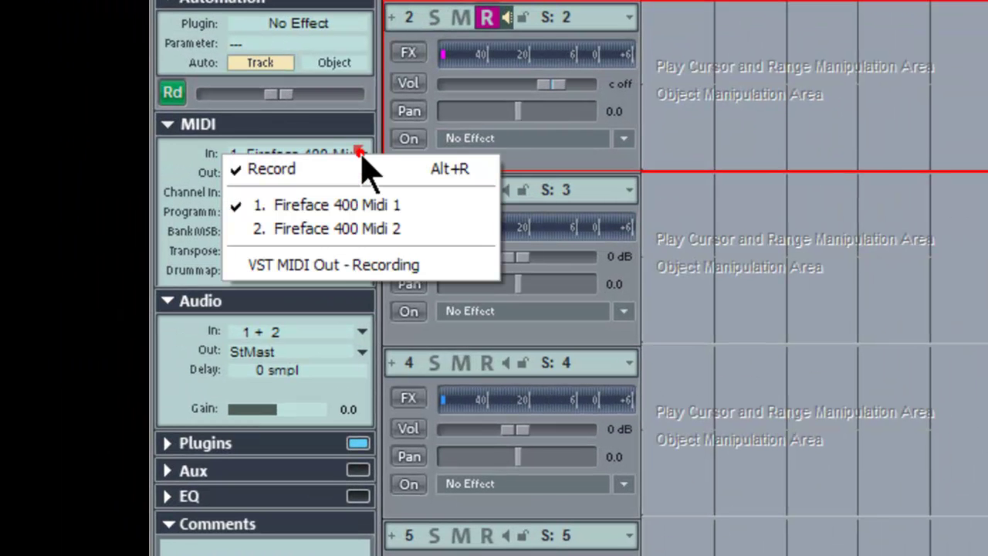
left_click(333, 261)
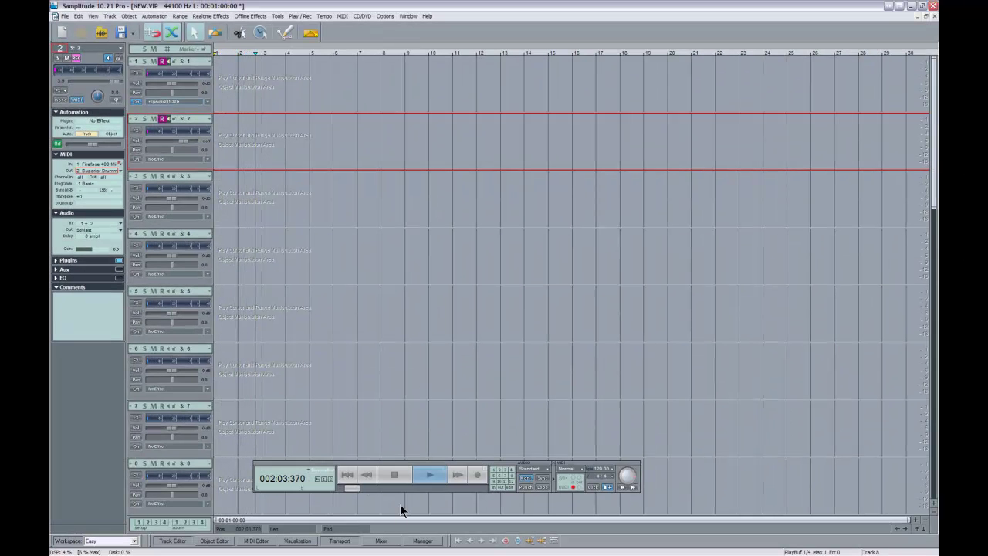
Open Samplitude's mixer and maximize it to full screen
left_click(385, 541)
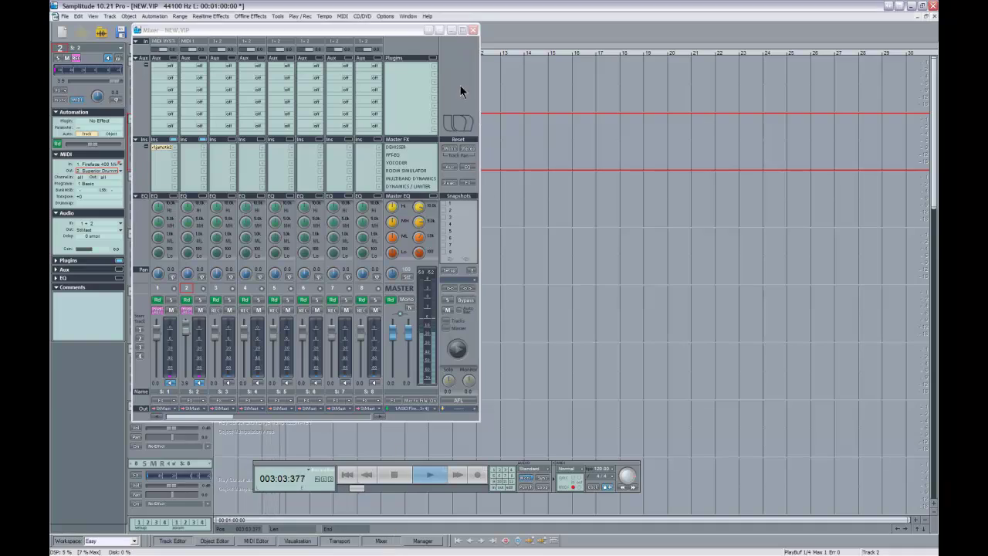
left_click(462, 29)
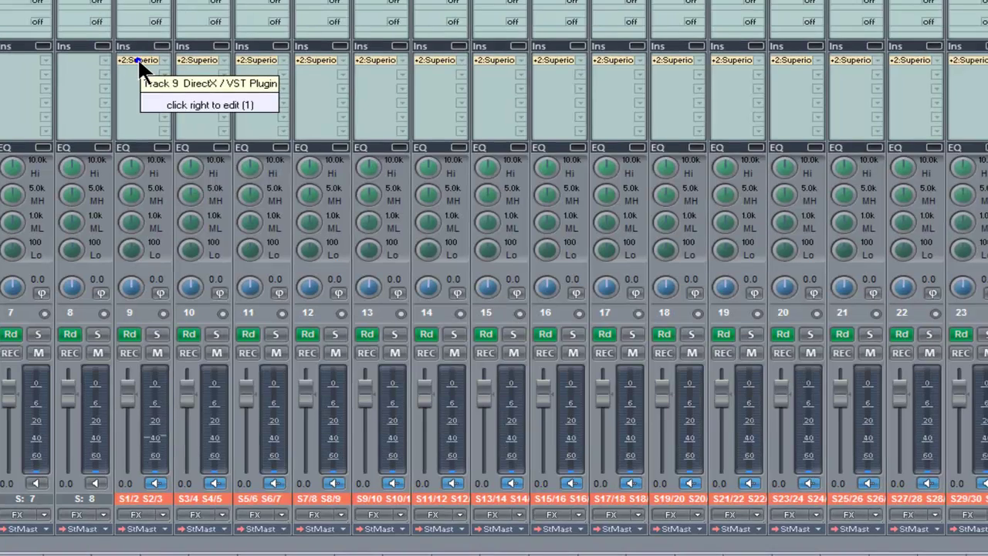
In Superior Drummer's Mixer, set KD In's output to Multichannel so each mic gets its own output
left_click(149, 58)
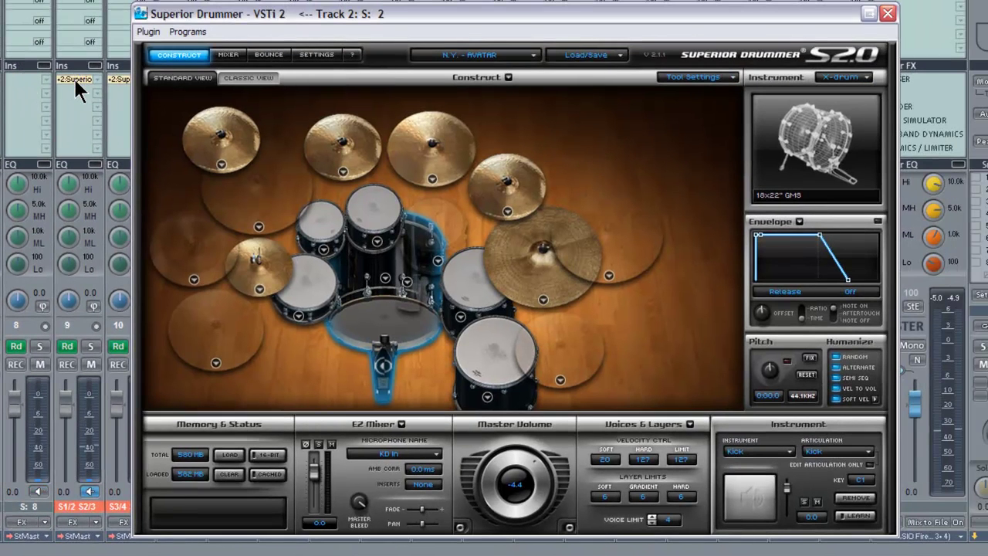
left_click(229, 55)
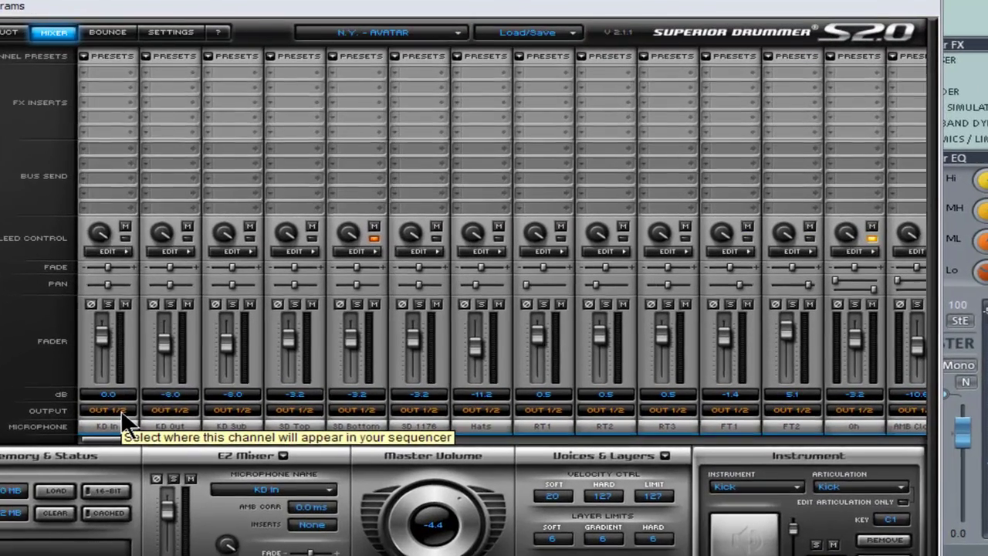
left_click(280, 385)
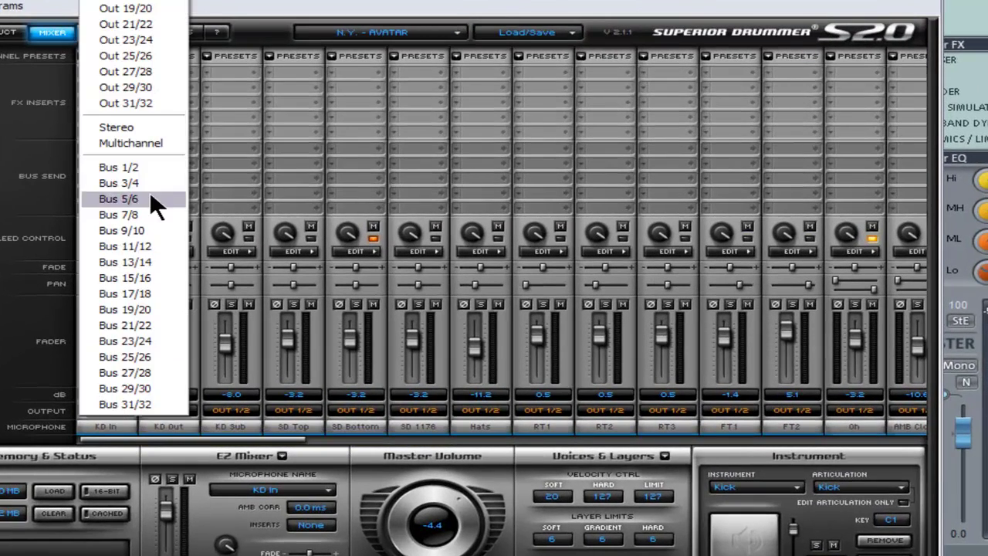
left_click(142, 137)
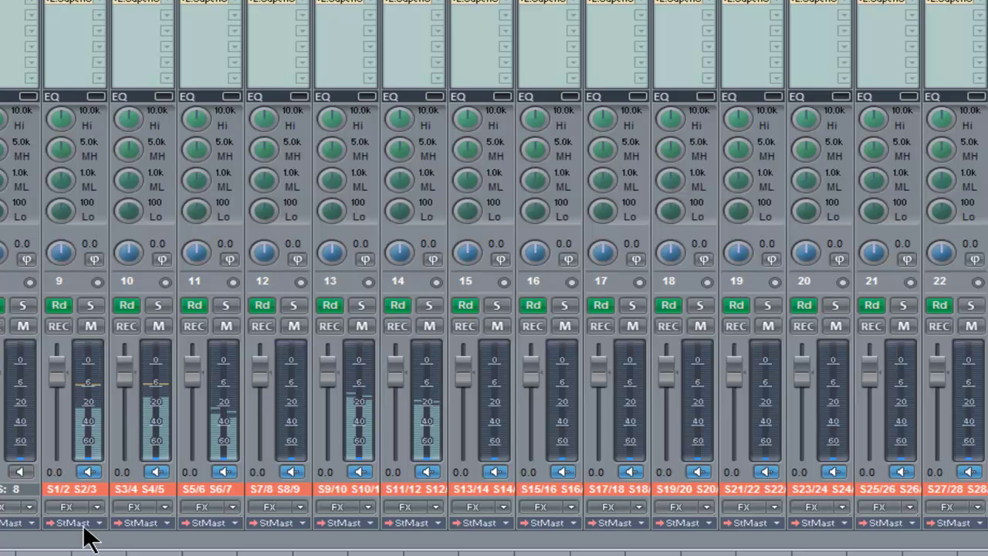
Solo mixer channels 9 through 14 in turn, ending with channel 13 soloed
left_click(90, 306)
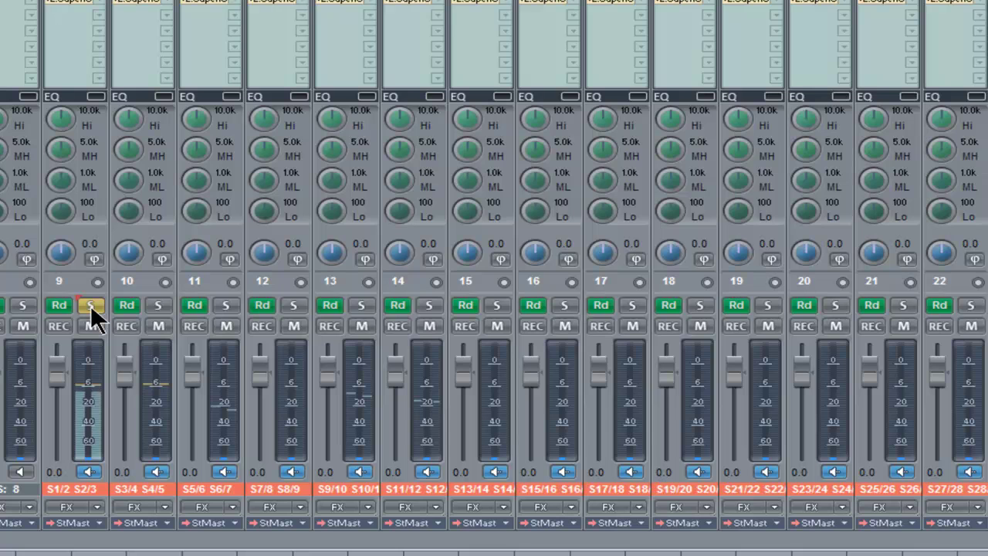
left_click(90, 306)
left_click(158, 306)
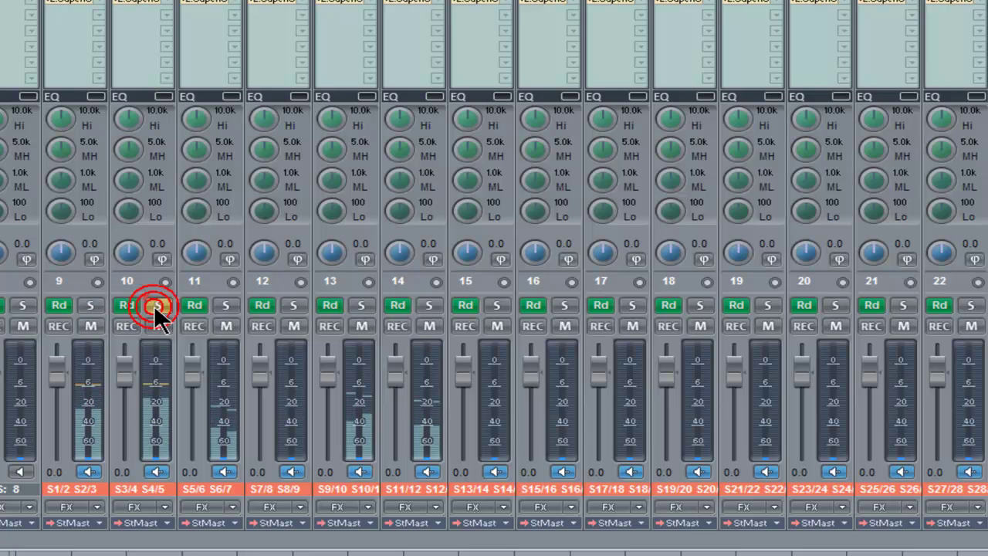
left_click(226, 306)
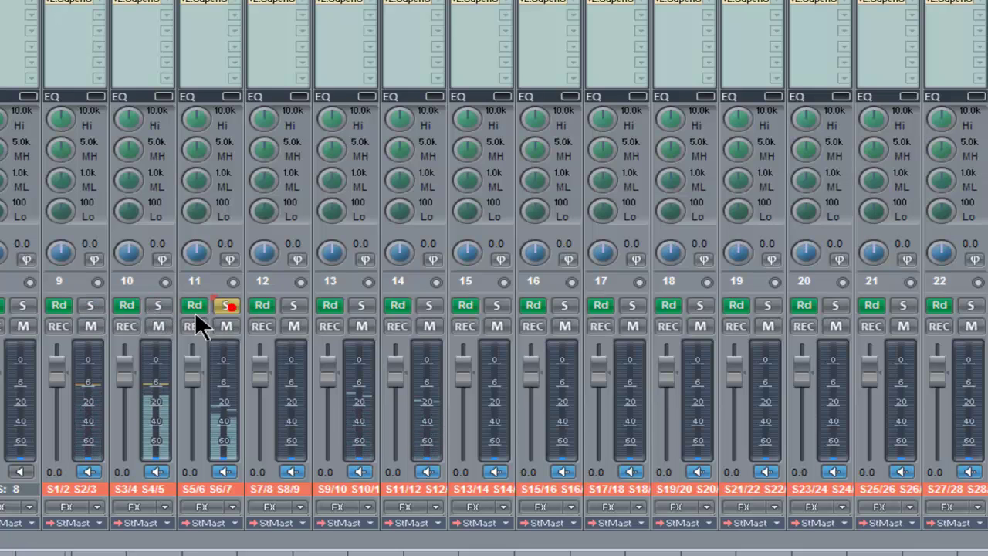
left_click(296, 306)
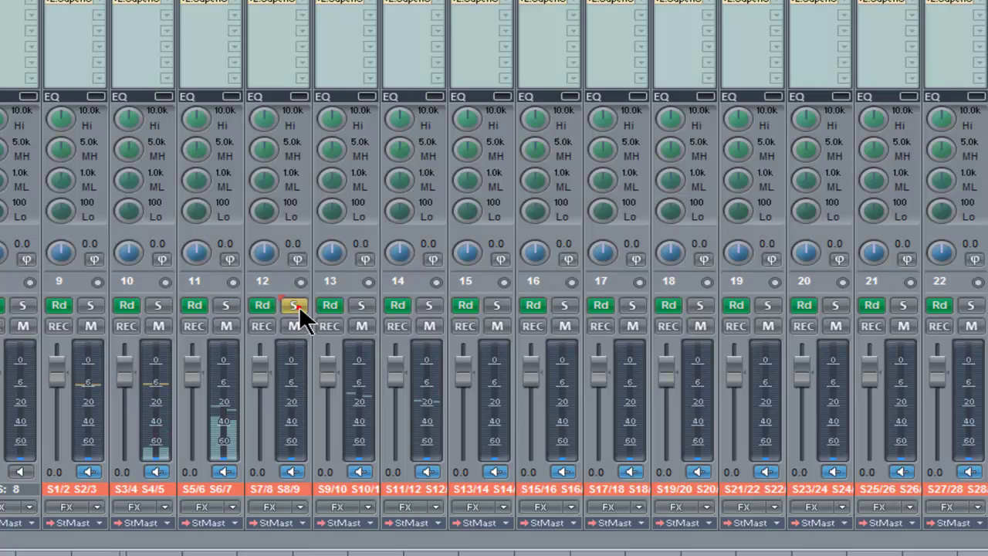
left_click(359, 306)
left_click(430, 306)
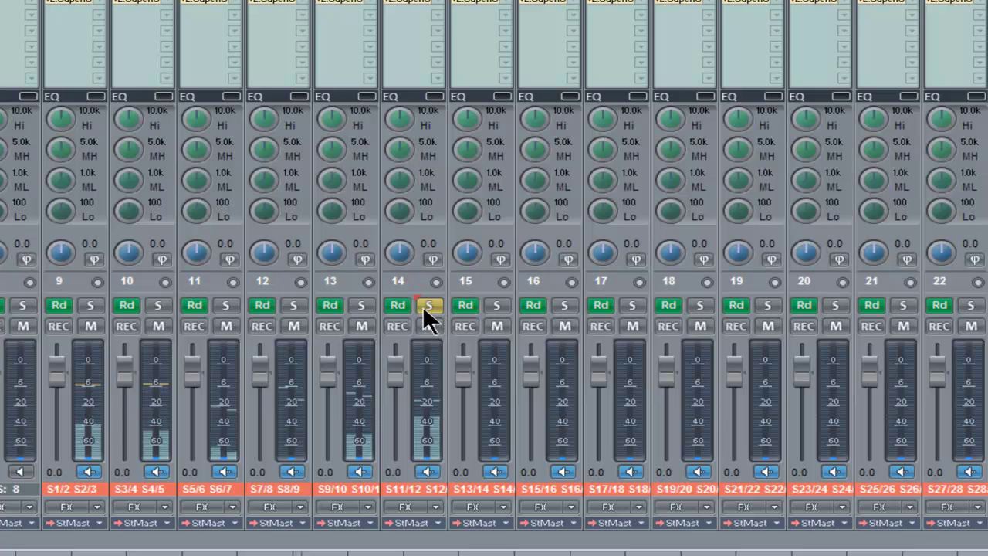
left_click(355, 306)
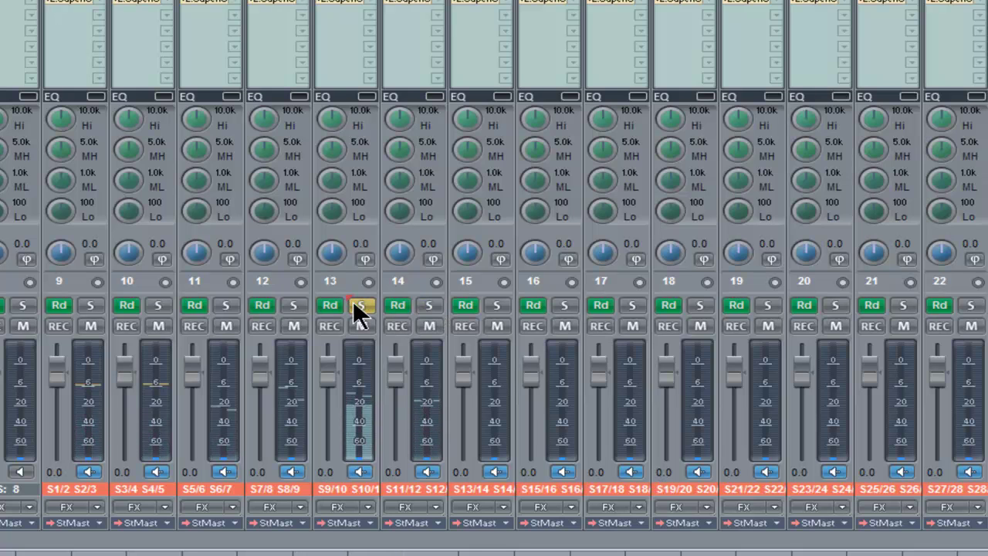
Name mixer tracks 9–11 KICK, SNARE and HATS in Track Options
right_click(73, 484)
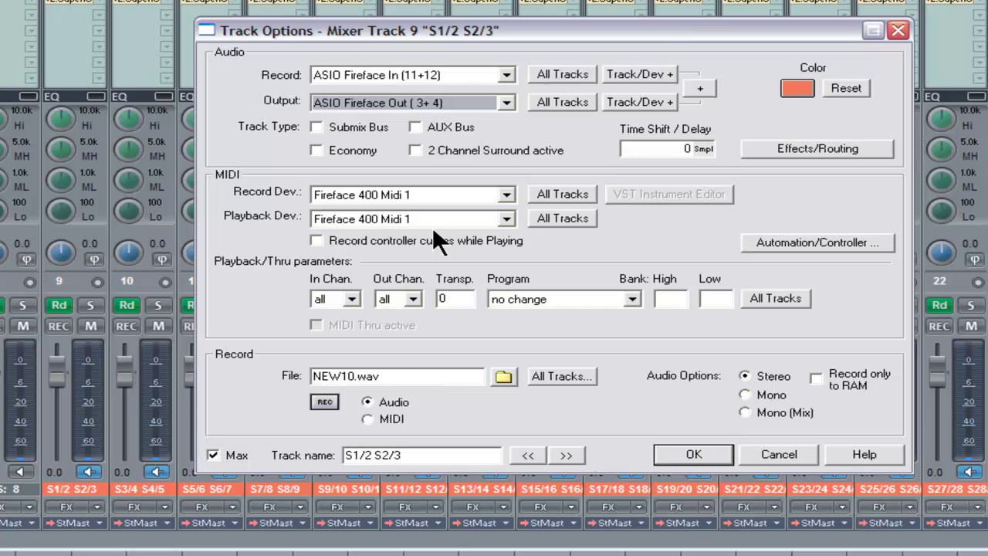
type("KICK")
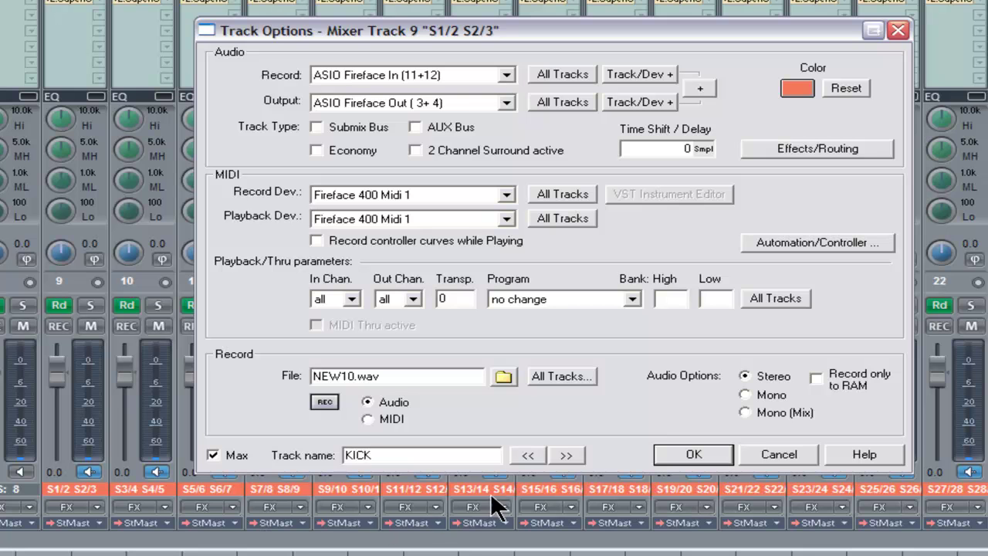
left_click(568, 454)
left_click_drag(451, 455, 145, 452)
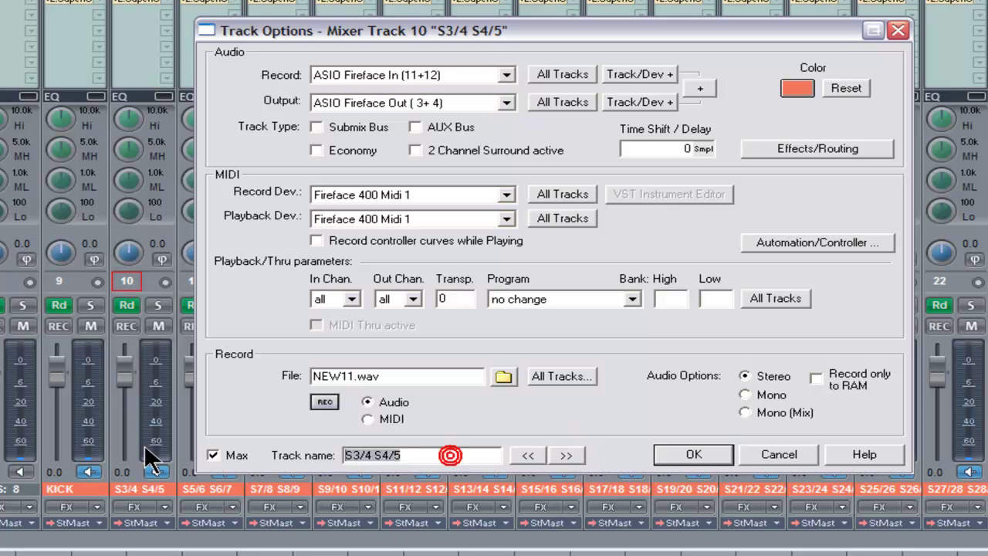
type("SNARE")
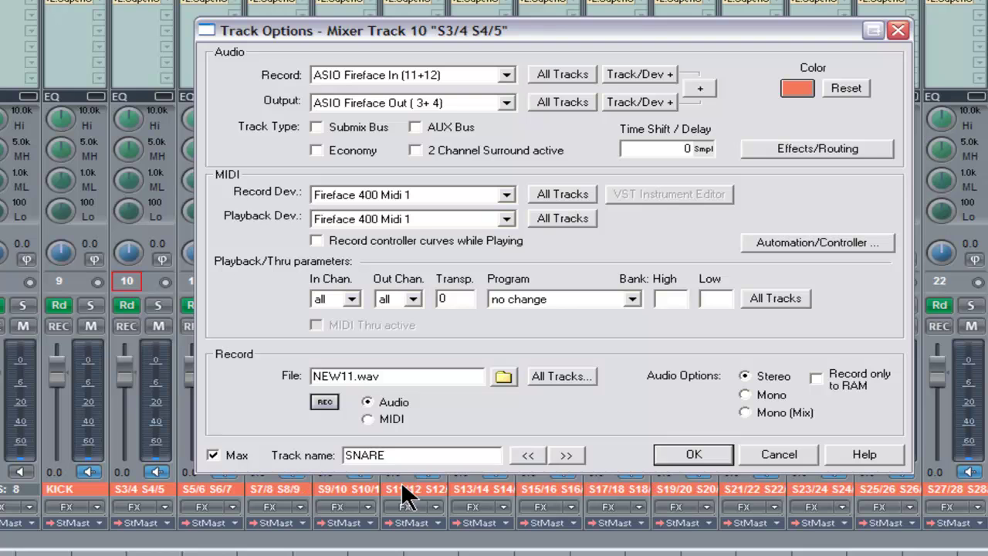
left_click(552, 456)
left_click_drag(425, 457, 207, 451)
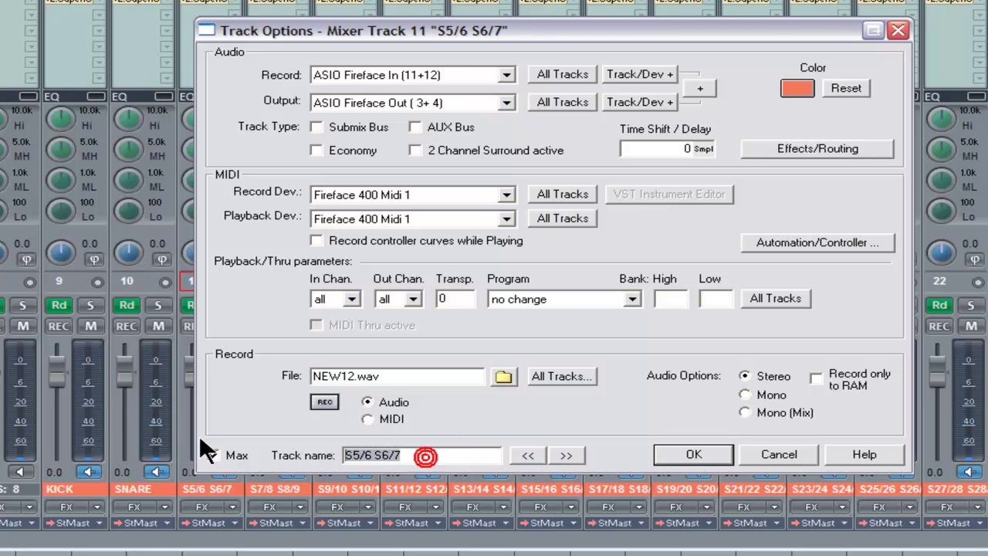
type("HATS")
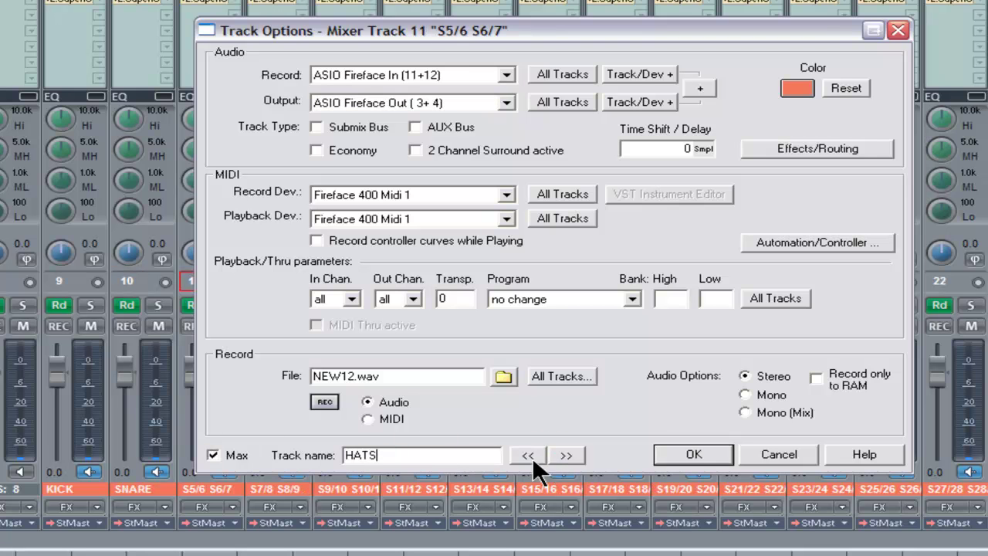
left_click(565, 455)
Name tracks 12–14 TOMS, OH and AMB and confirm Track Options
left_click_drag(453, 455, 185, 463)
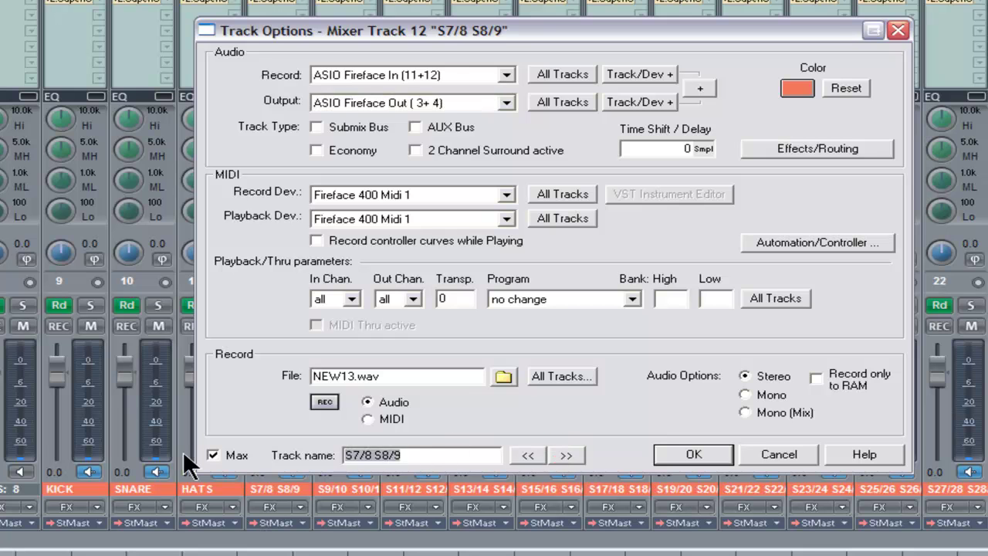
type("TOMS")
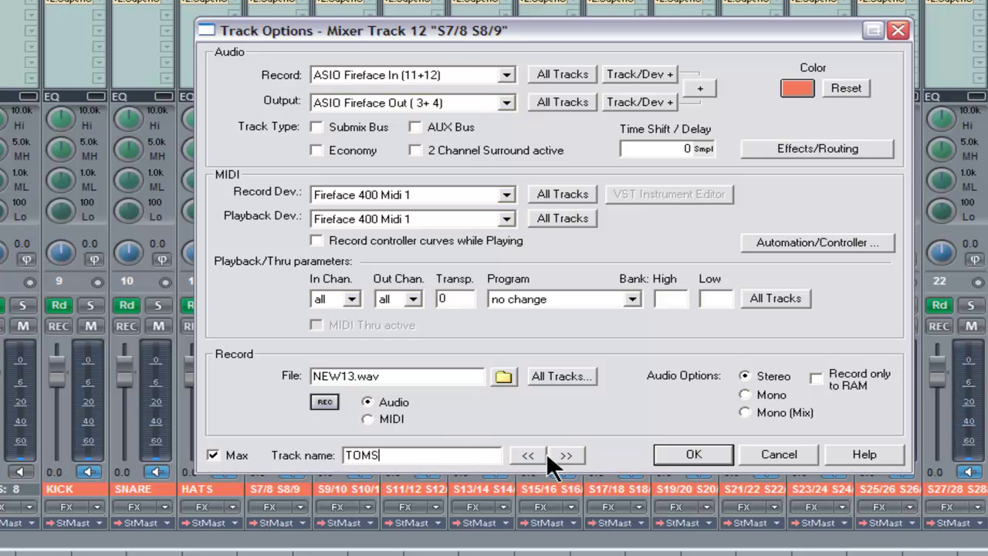
left_click(552, 455)
left_click_drag(463, 459, 186, 450)
type("OH")
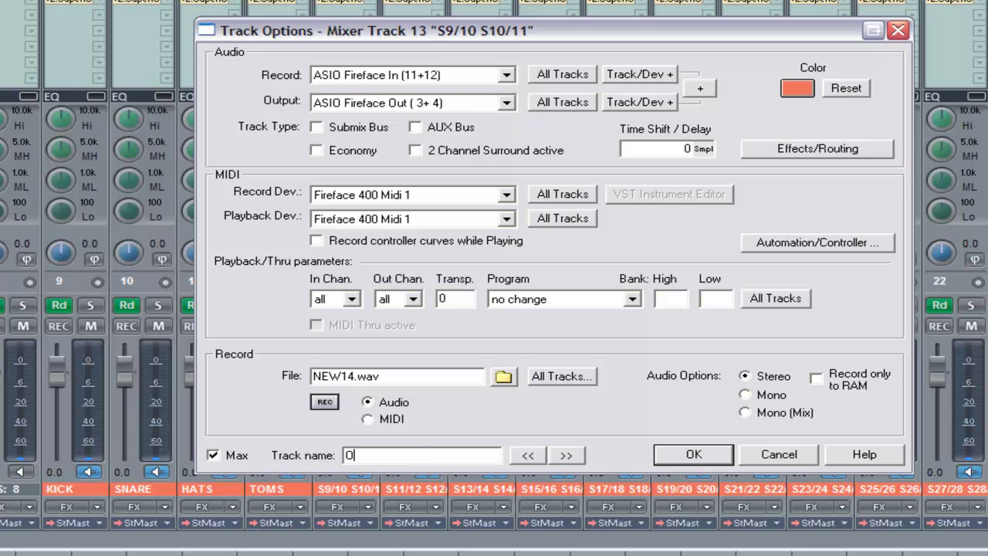
left_click(565, 455)
left_click_drag(486, 456, 259, 453)
type("AMB")
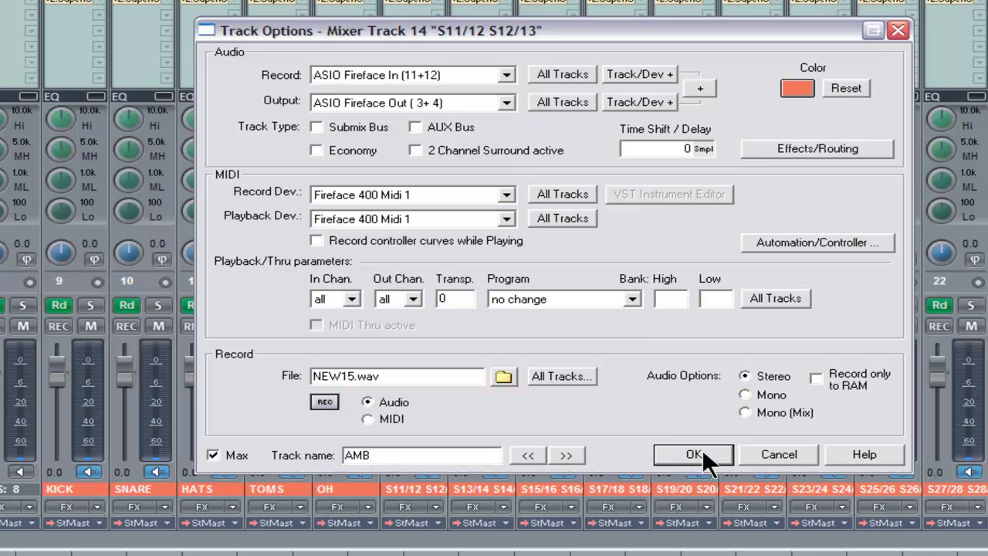
left_click(701, 451)
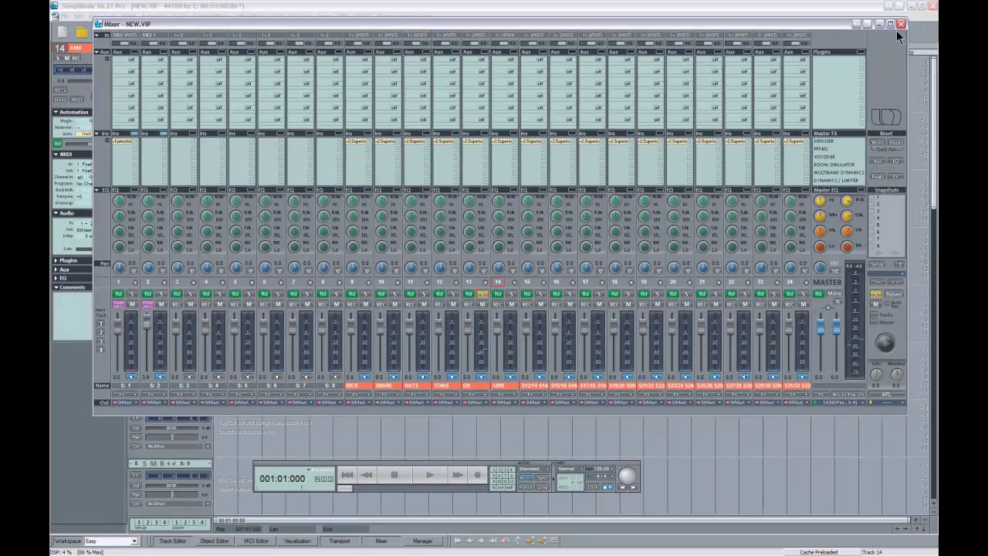
Close the mixer and delete the empty tracks after track 2 so KICK becomes track 3
left_click(897, 23)
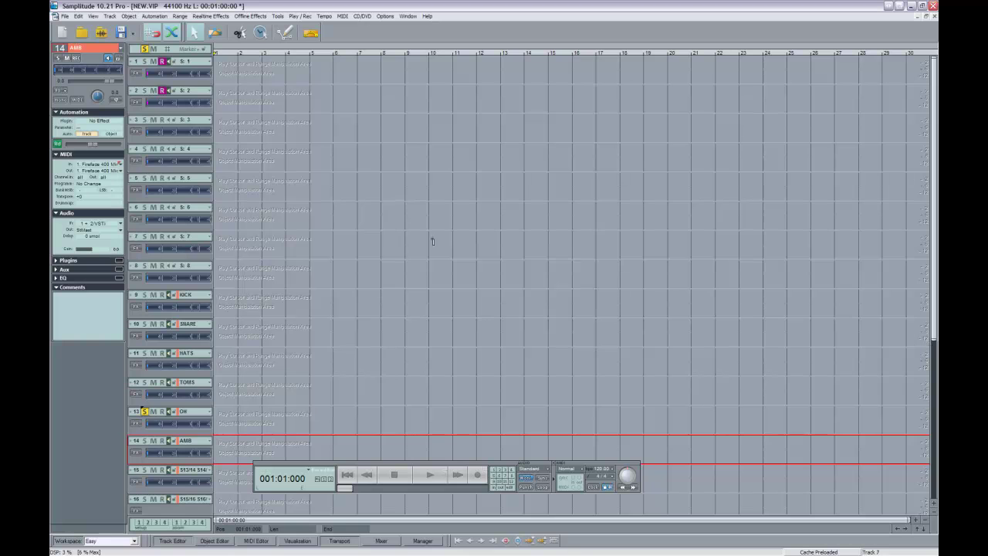
left_click(230, 132)
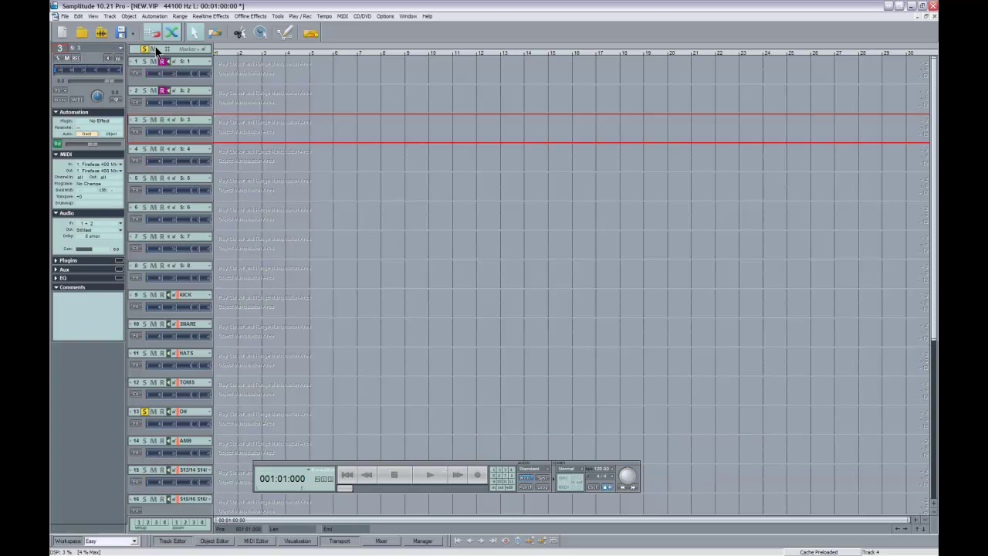
left_click(110, 17)
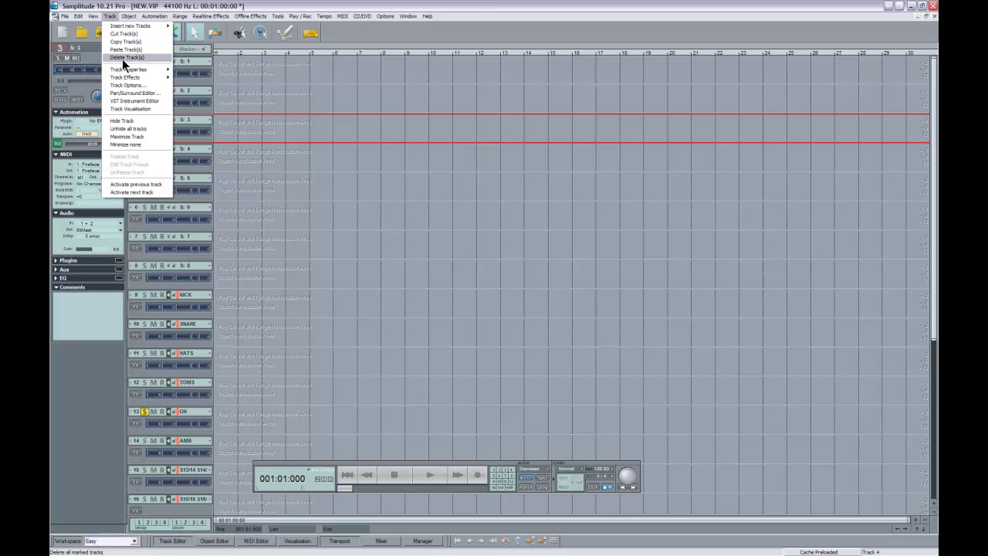
left_click(122, 58)
left_click(110, 16)
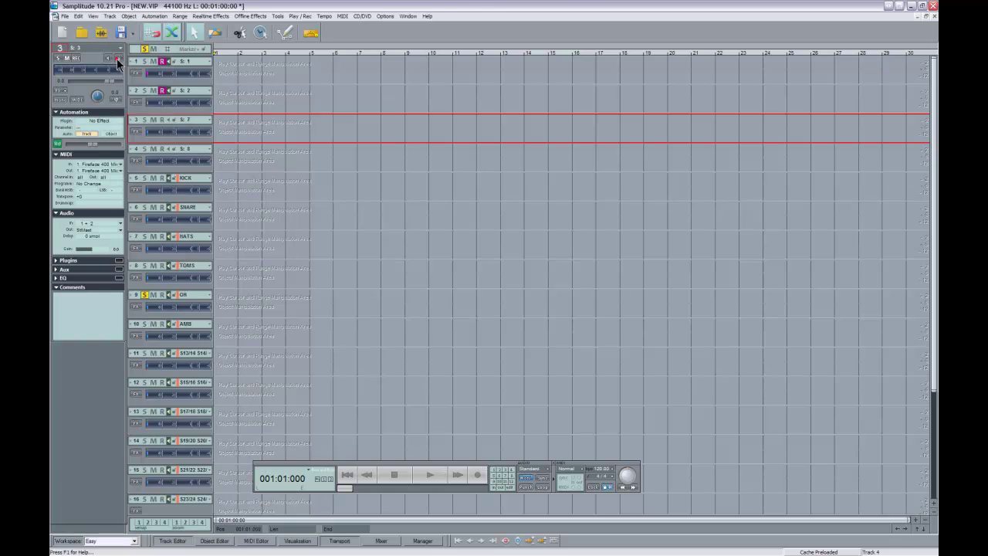
left_click(117, 59)
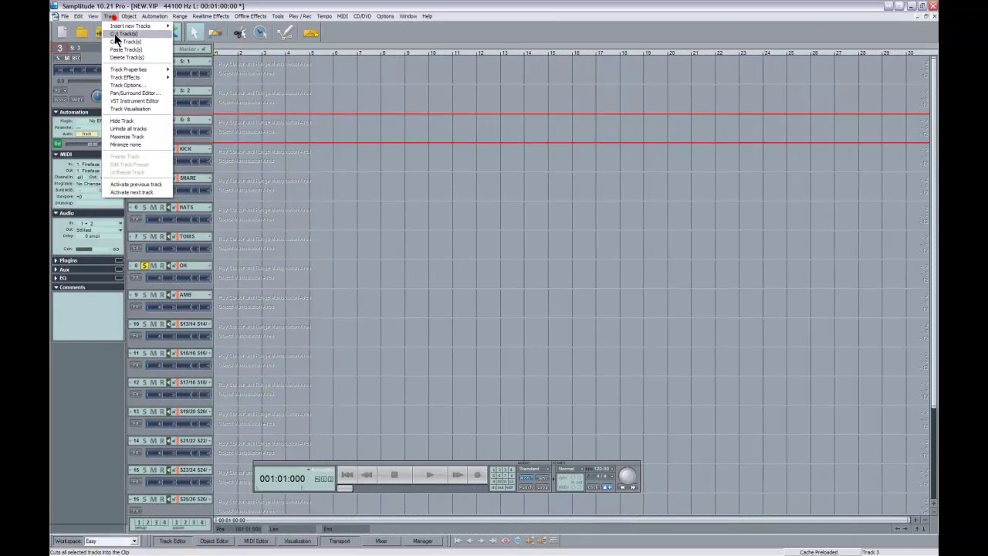
left_click(119, 58)
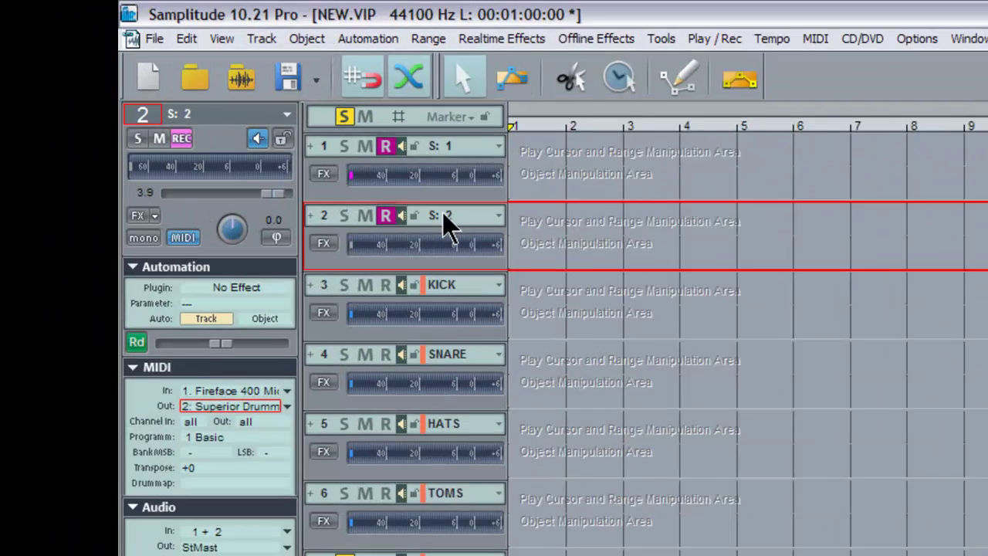
Rename track 2 to 'S2 MIDI'
double_click(185, 91)
type("S")
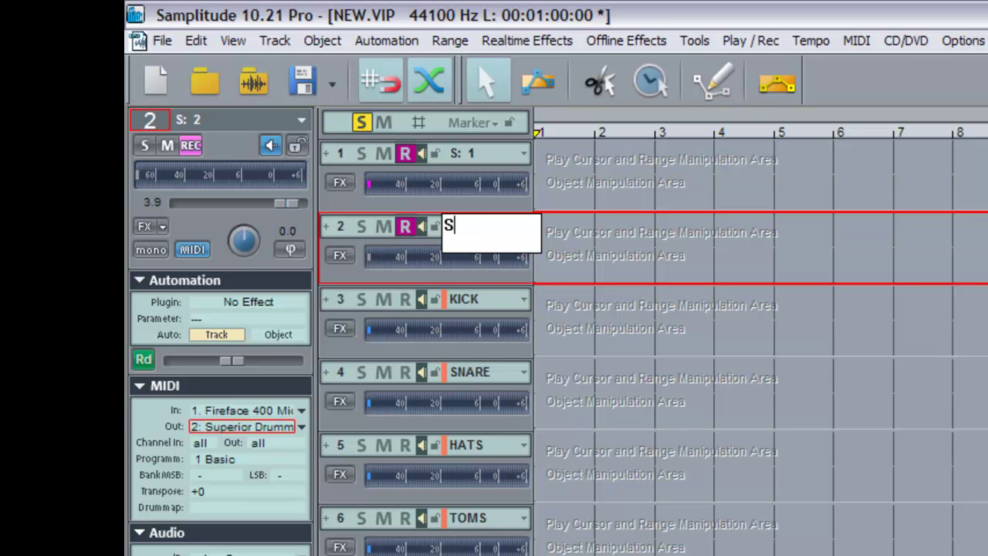
type("2 MIDI")
key("Return")
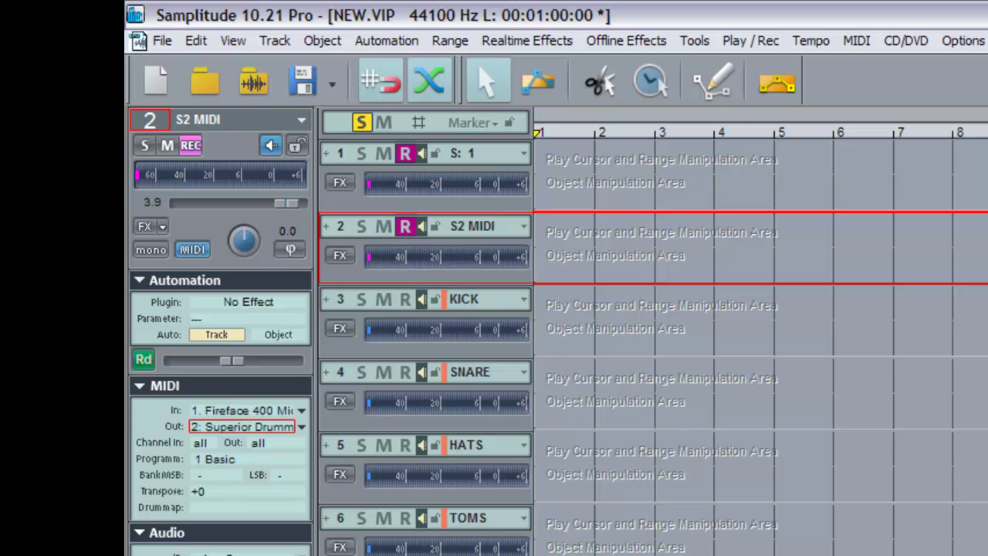
Play back the drums, then open the Manager's list of all project tracks
key("space")
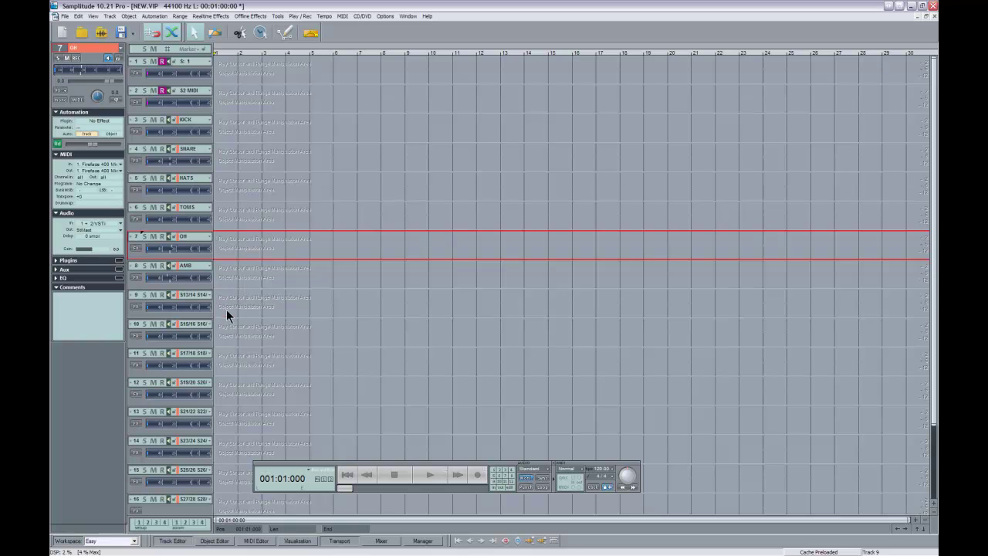
left_click(226, 310)
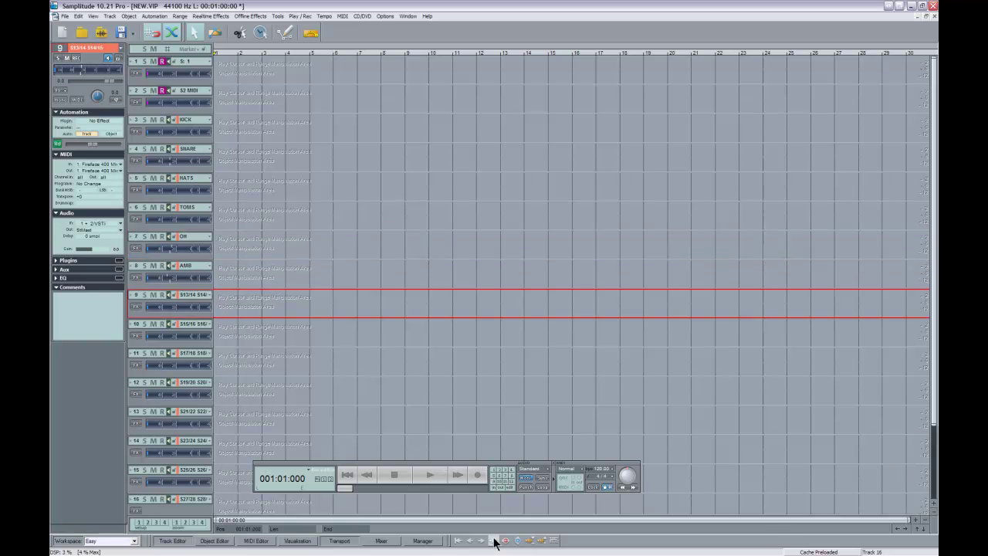
left_click(402, 541)
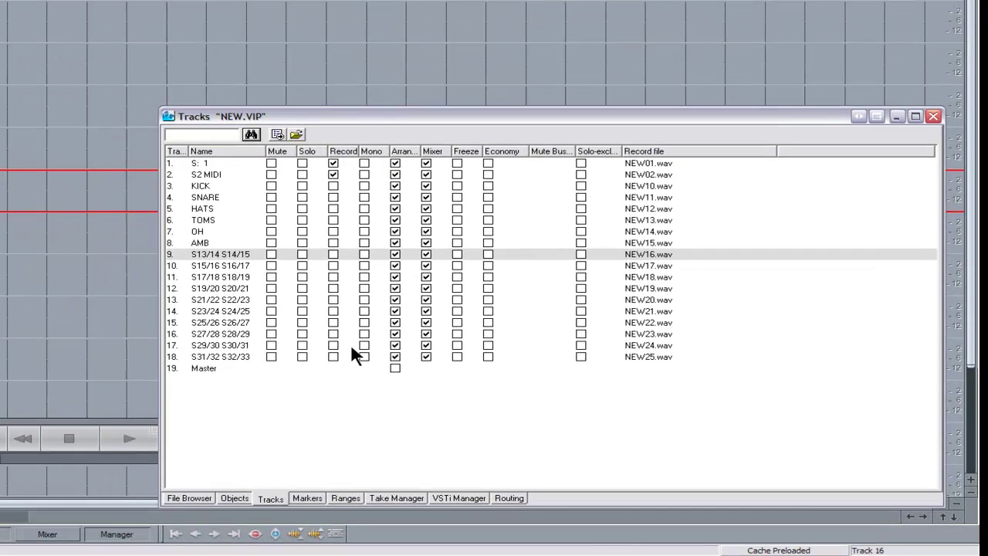
Uncheck Arrange for the unused tracks 9–18 to hide them from the arrangement
left_click(395, 254)
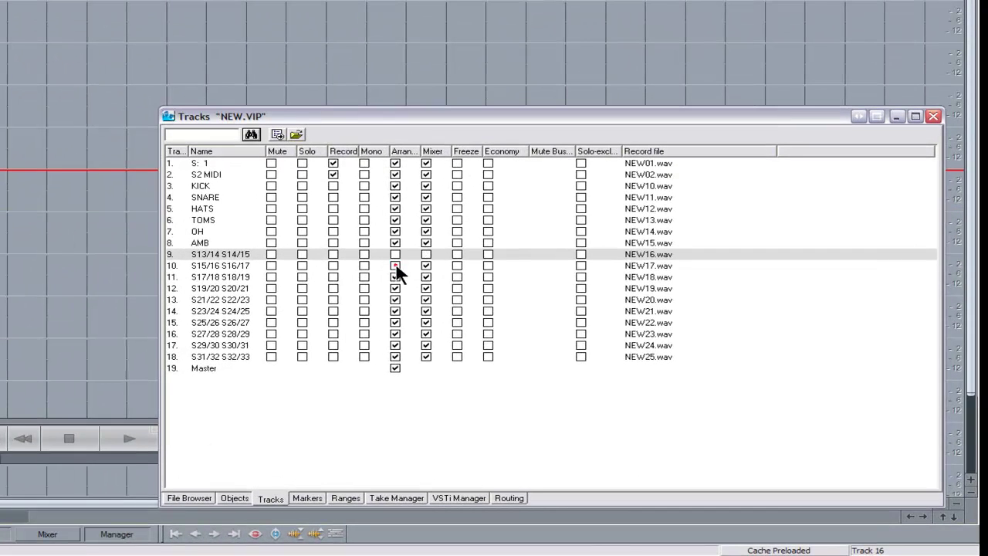
left_click(395, 266)
left_click(394, 288)
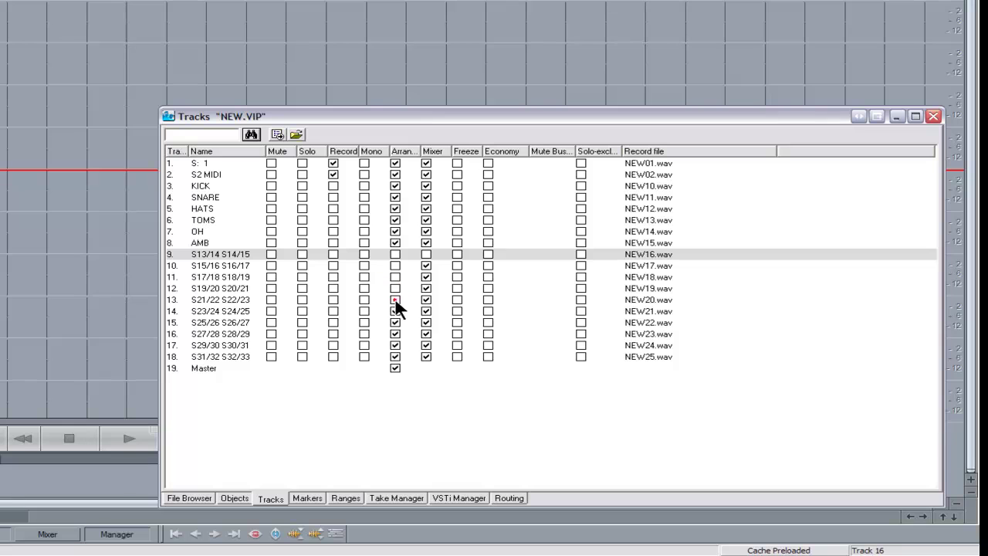
left_click(395, 311)
left_click(396, 334)
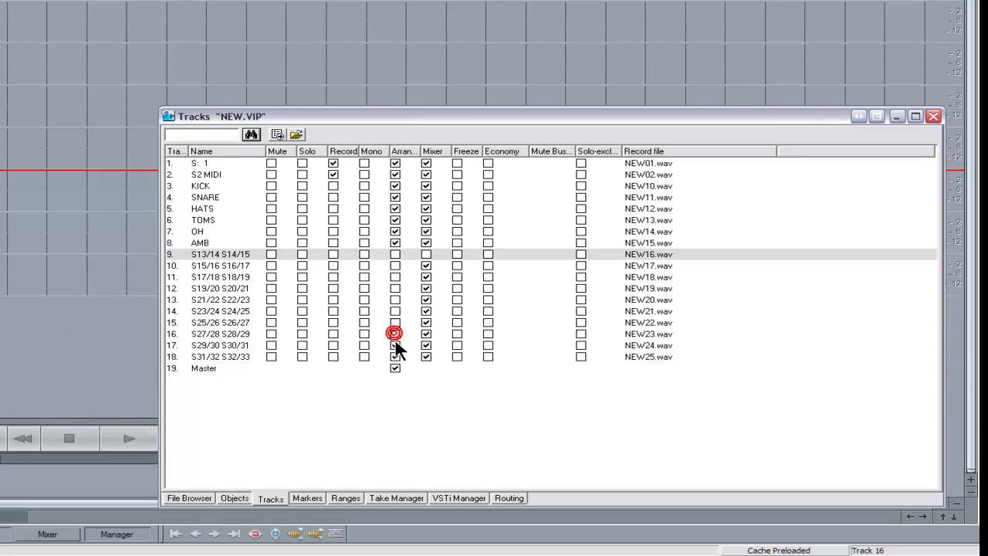
left_click(395, 345)
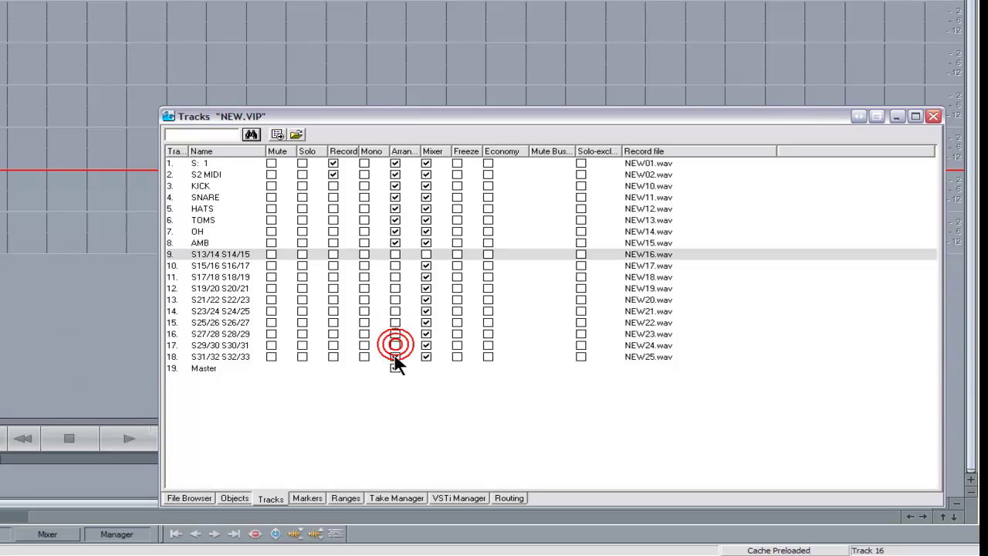
Uncheck Mixer for the unused tracks 9–18 to remove them from the mixer
left_click(426, 265)
left_click(426, 288)
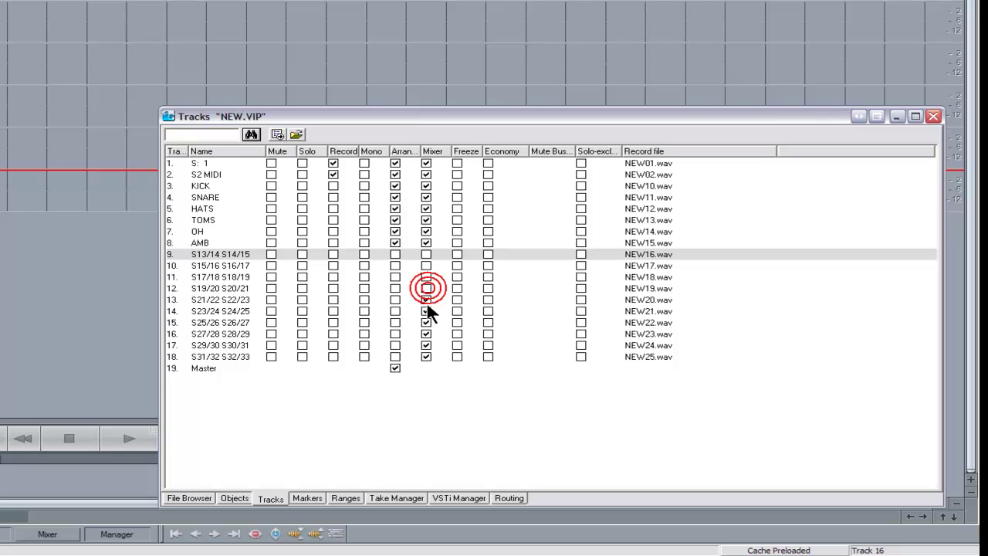
left_click(426, 311)
left_click(426, 345)
left_click(426, 357)
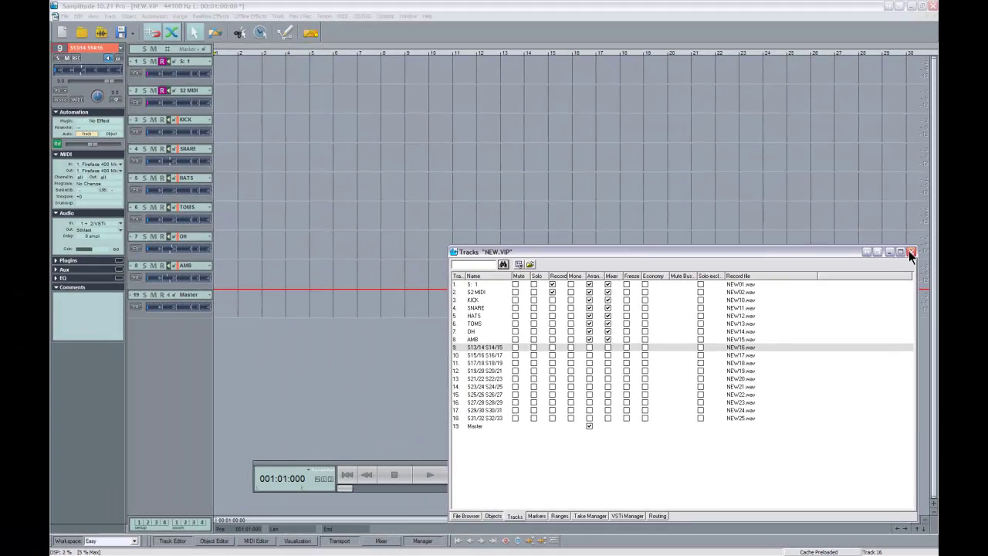
left_click(910, 247)
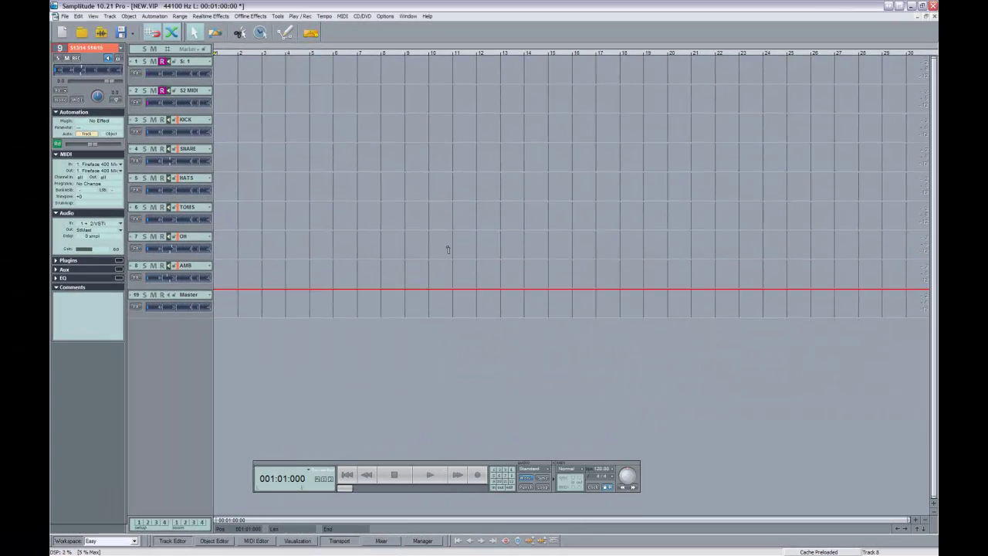
key("space")
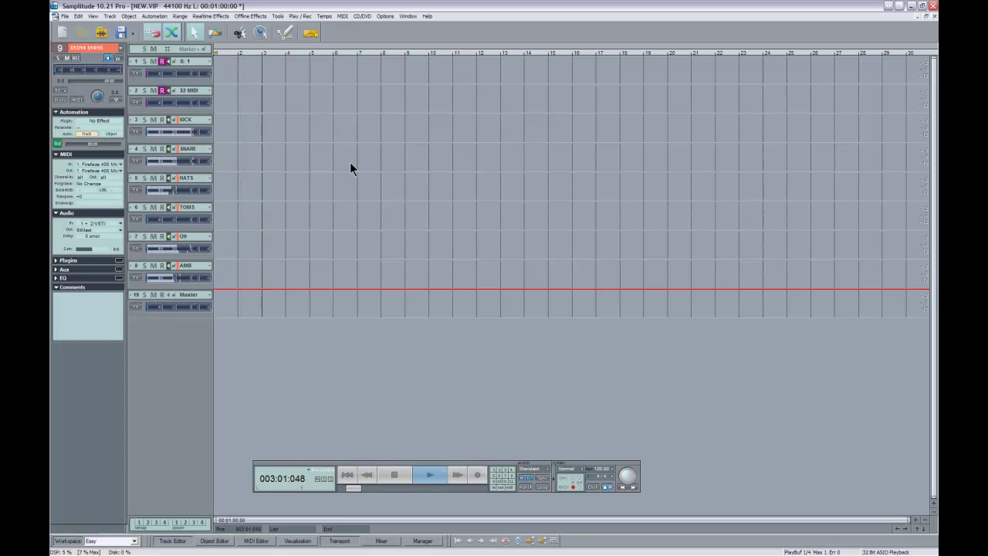
key("space")
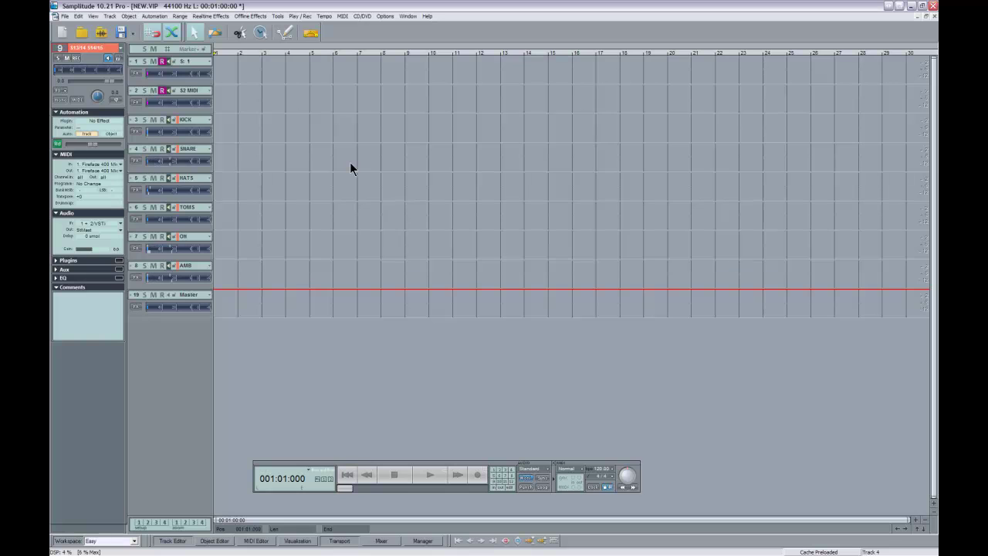